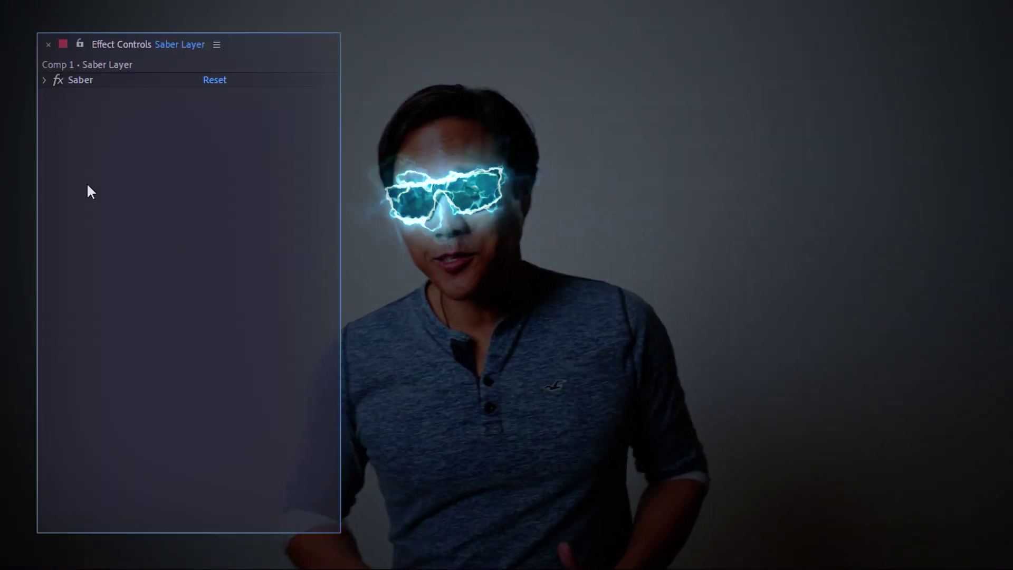
# Review the Saber settings, add Wiggle Paths to the shape, and place 3D_Text.mov in the Footage comp.
pyautogui.click(45, 79)
pyautogui.click(284, 239)
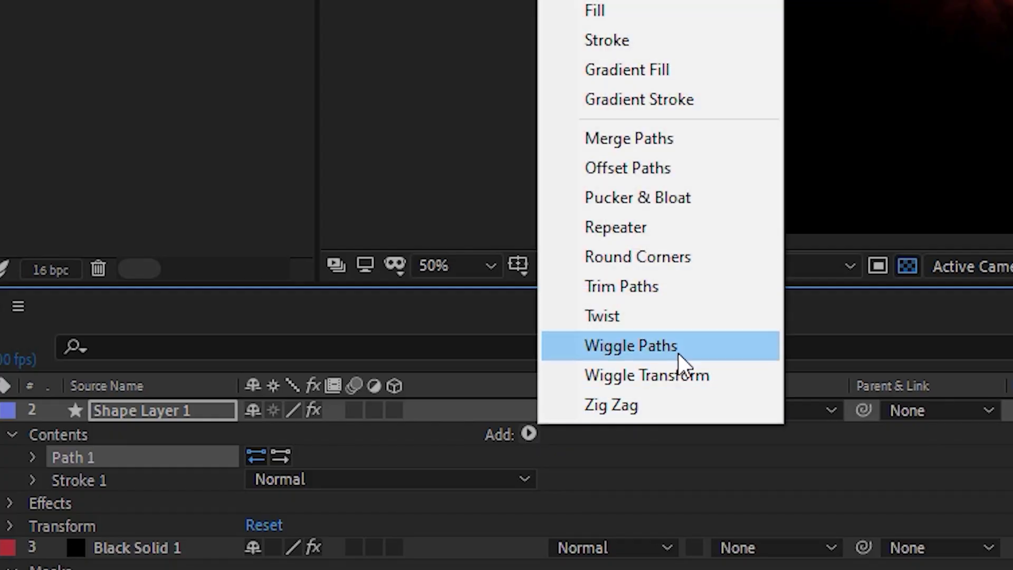
pyautogui.click(679, 345)
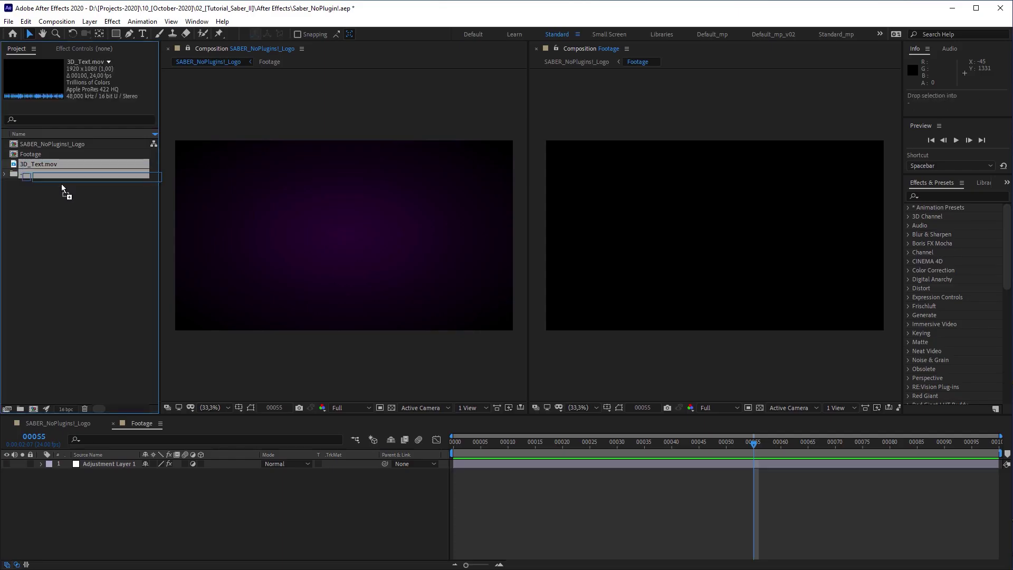
pyautogui.moveTo(61, 183); pyautogui.dragTo(121, 498)
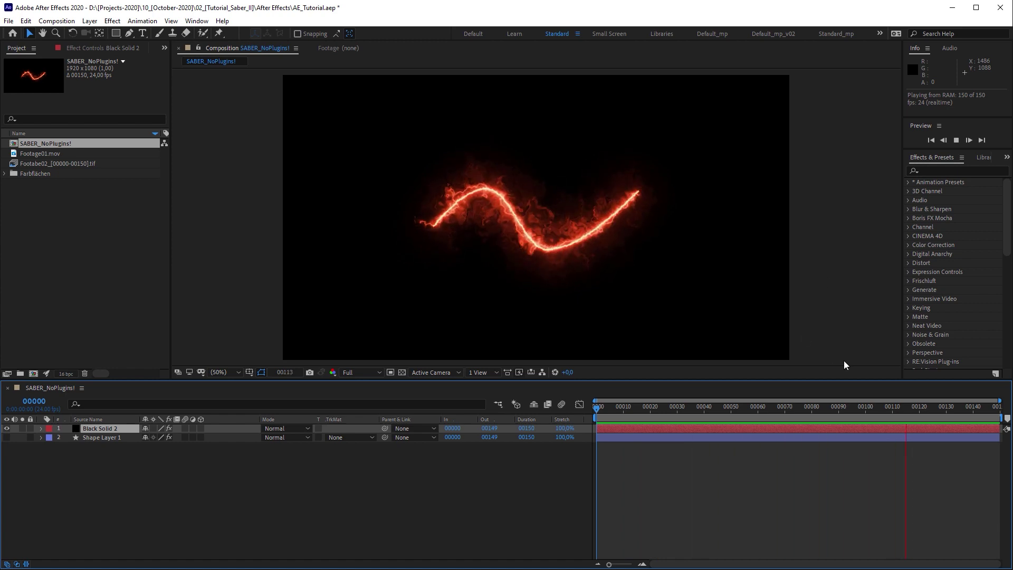
# Stop the preview at frame 00087, then make Shape Layer 1 visible and select it.
pyautogui.click(831, 415)
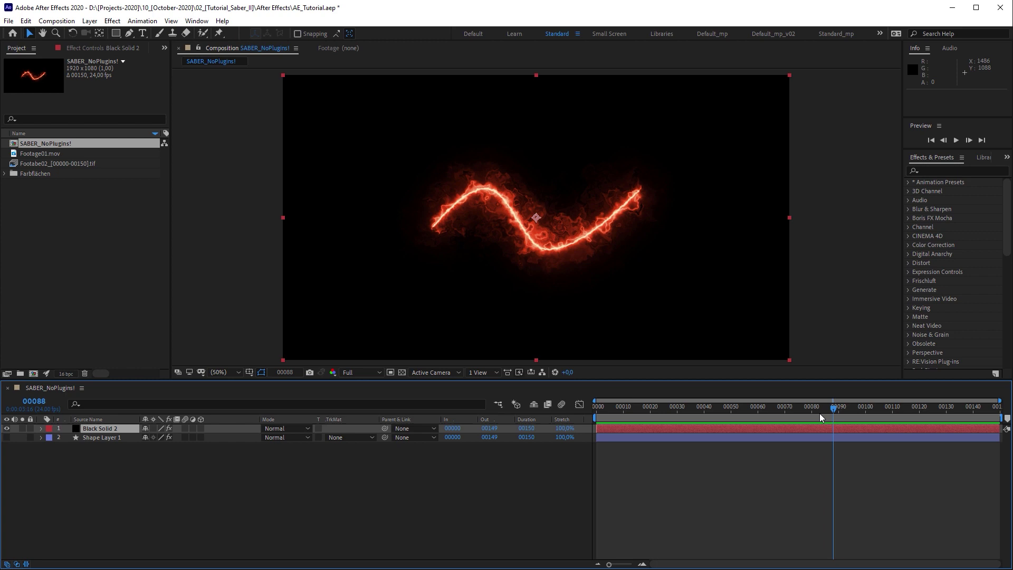
pyautogui.click(7, 438)
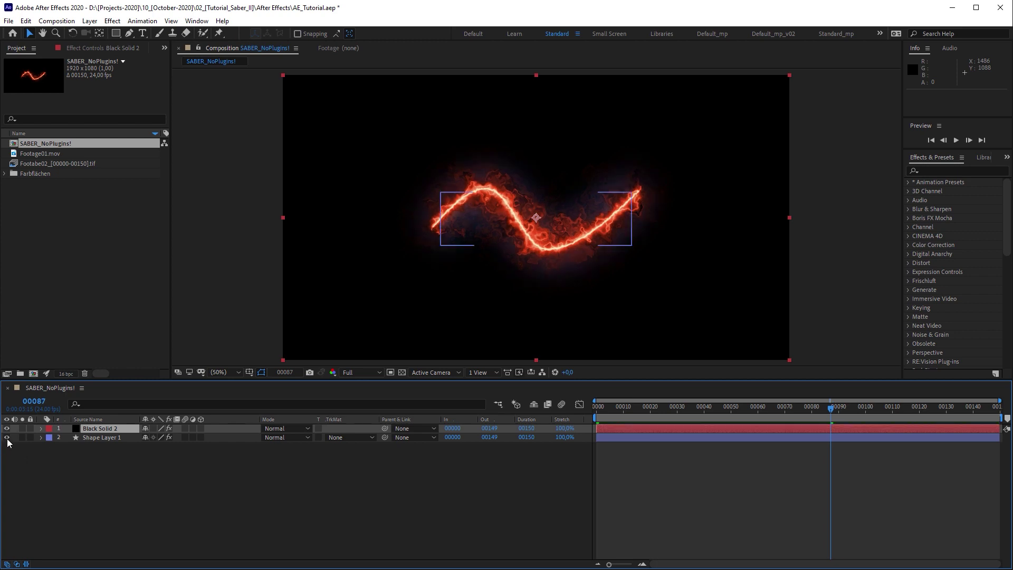
pyautogui.click(97, 438)
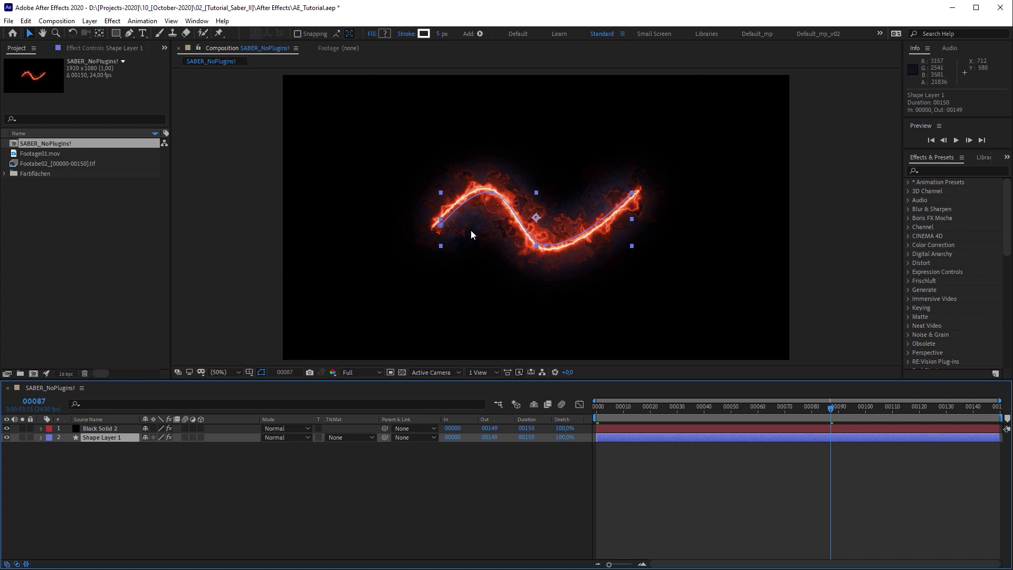
# On Black Solid 2, turn off Stretch Second Layer in Calculations and Calculations 3, then select Shape Layer 1.
pyautogui.click(100, 428)
pyautogui.click(101, 51)
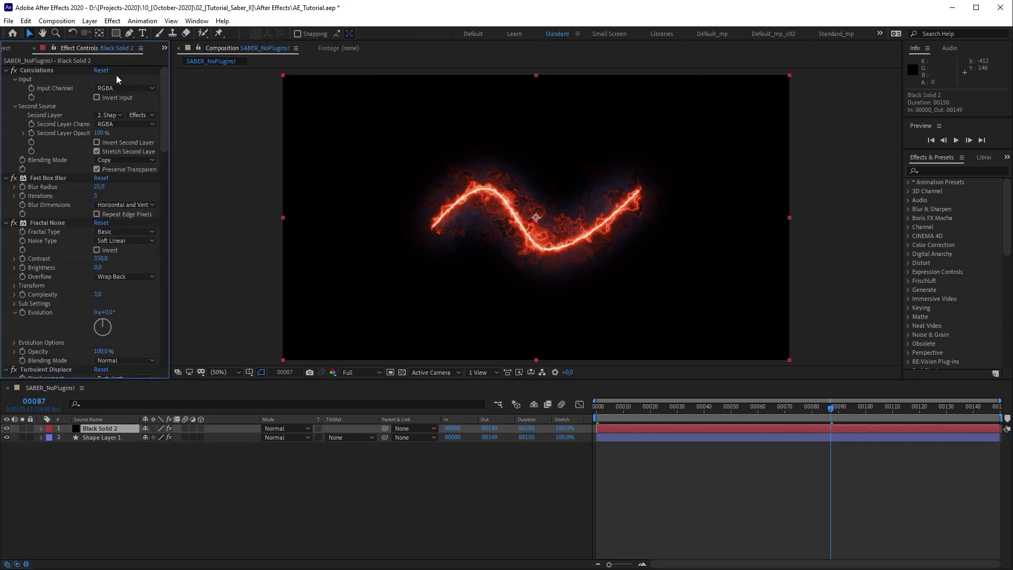
pyautogui.click(97, 151)
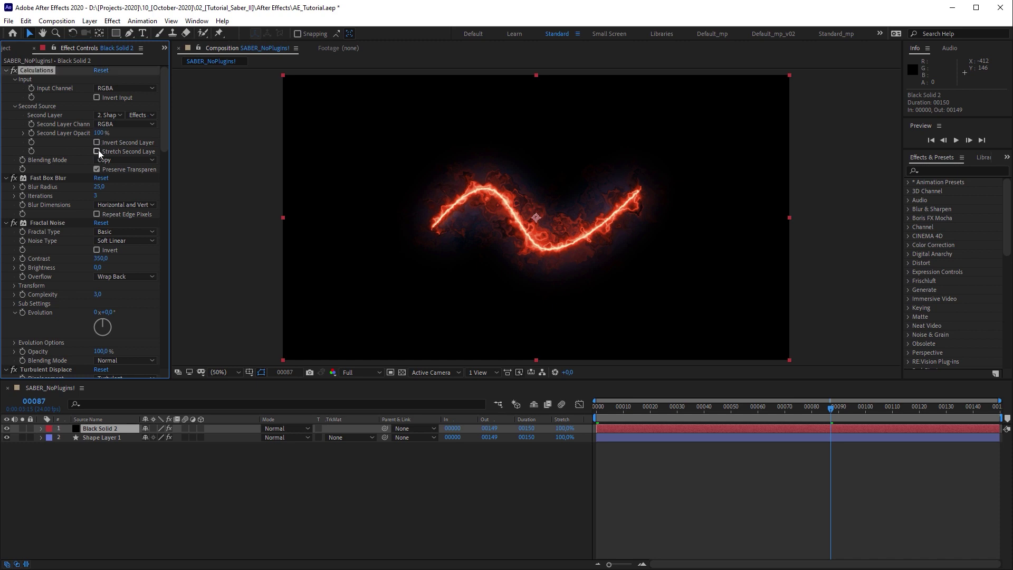
pyautogui.scroll(-3, 99, 151)
pyautogui.scroll(-10, 123, 245)
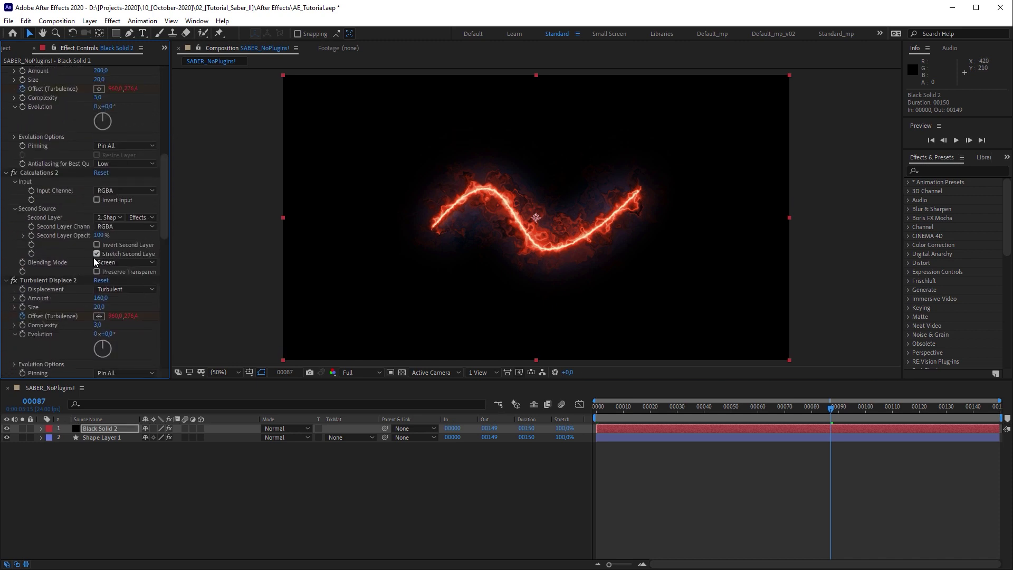
pyautogui.scroll(-15, 167, 266)
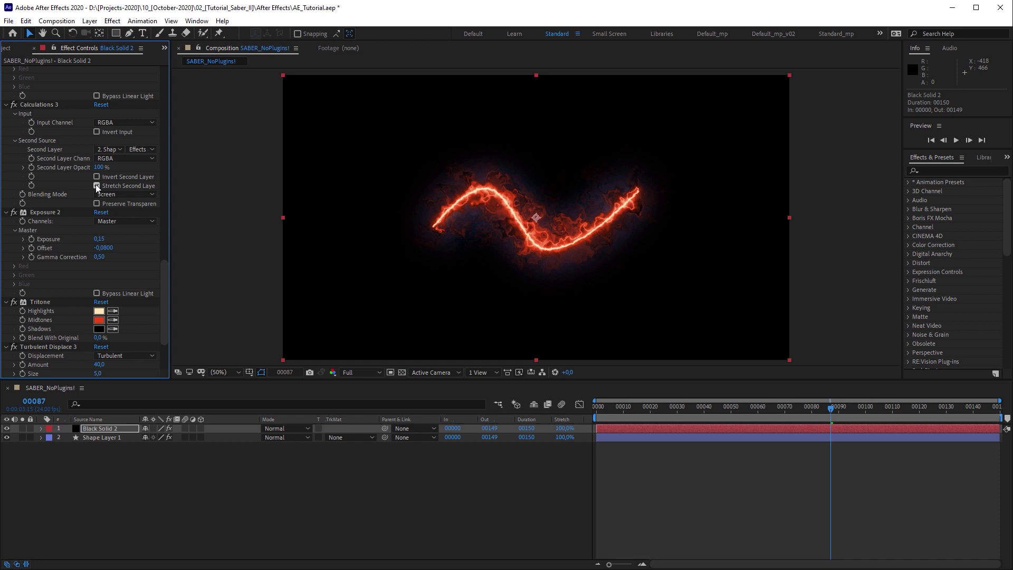
pyautogui.click(96, 184)
pyautogui.click(104, 437)
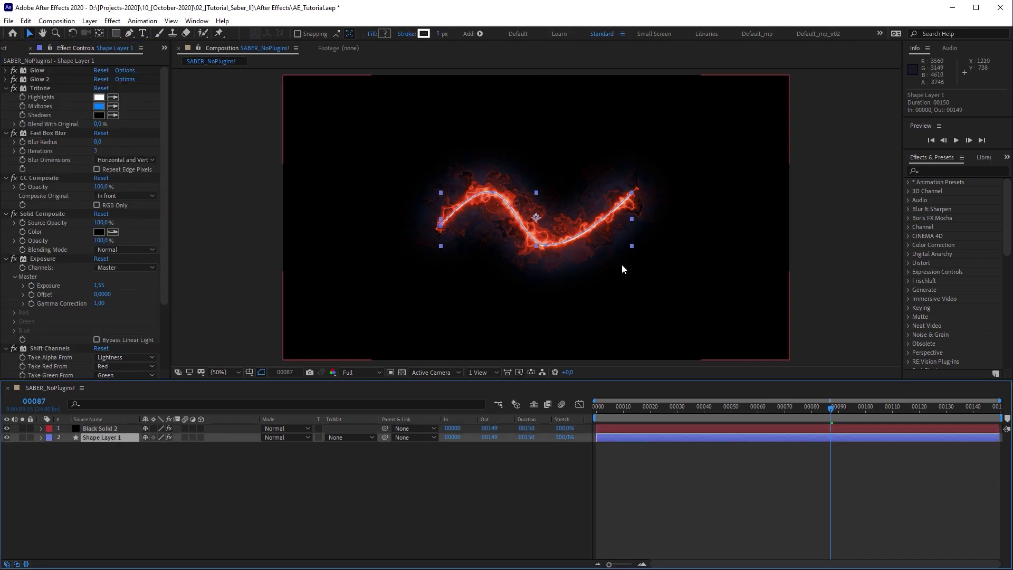
# Hide Shape Layer 1, create a new comp named Footage, and nest it in SABER_NoPlugins!
pyautogui.click(6, 437)
pyautogui.click(9, 48)
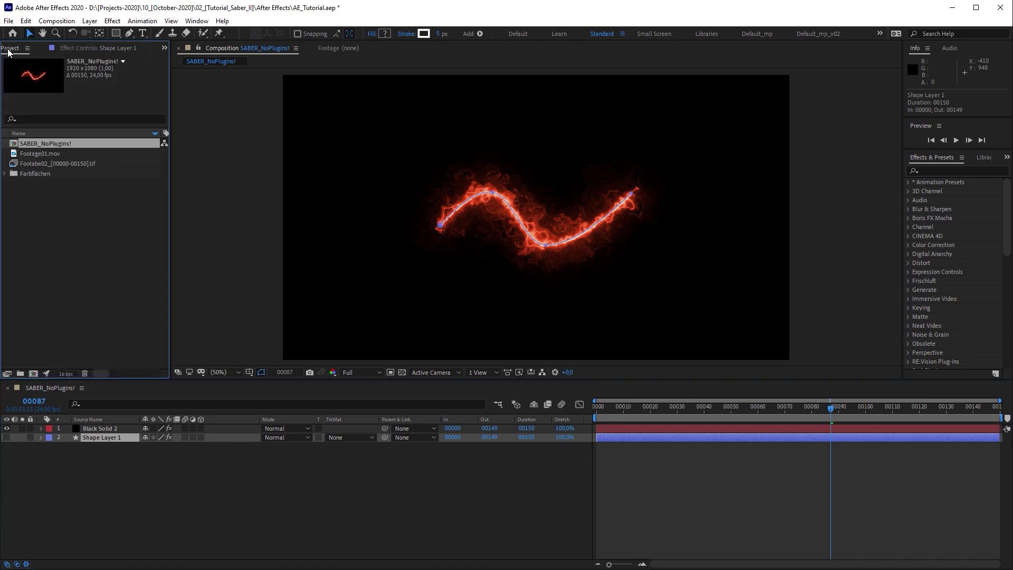
pyautogui.click(35, 374)
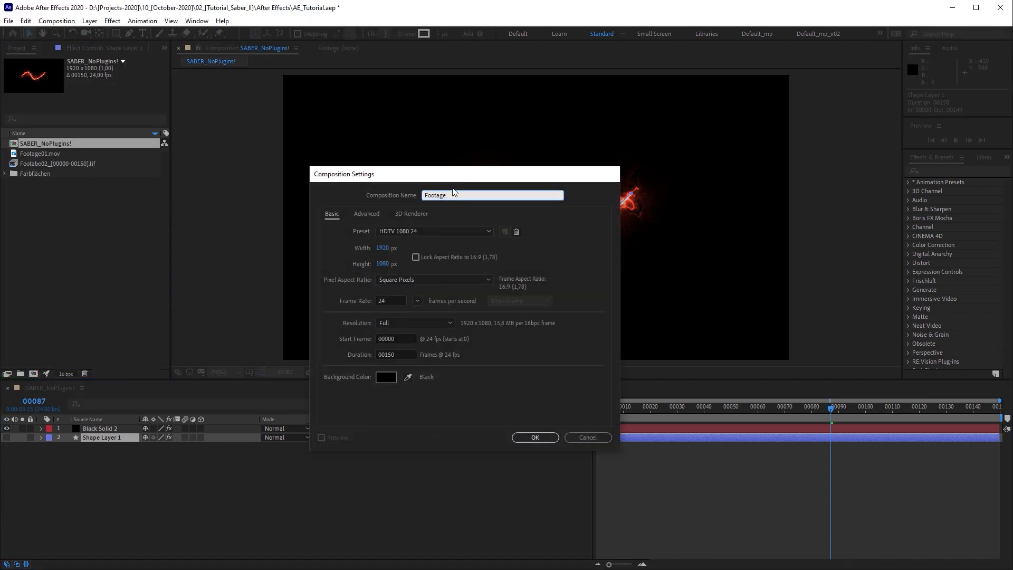
pyautogui.press('Return')
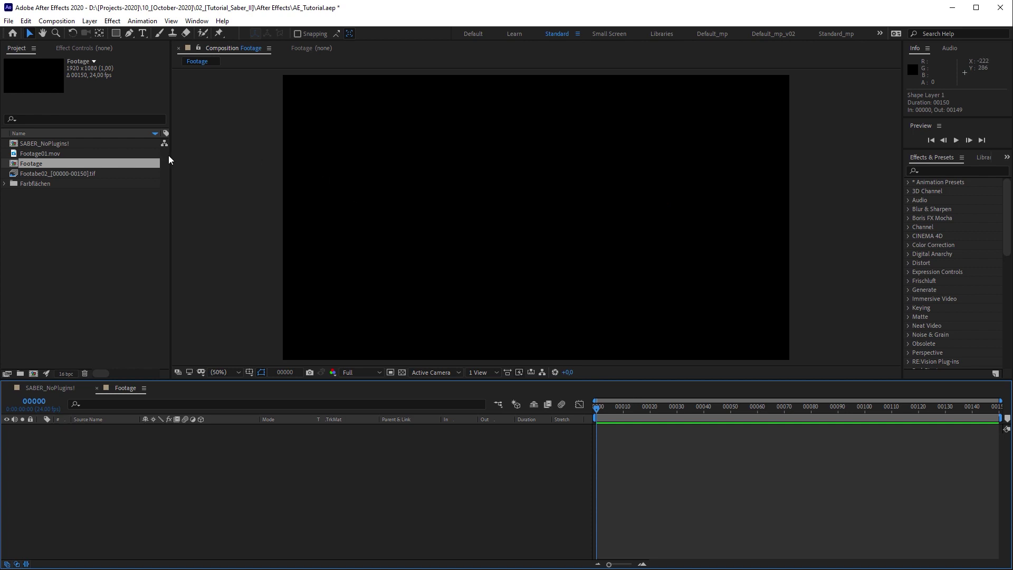
pyautogui.doubleClick(68, 144)
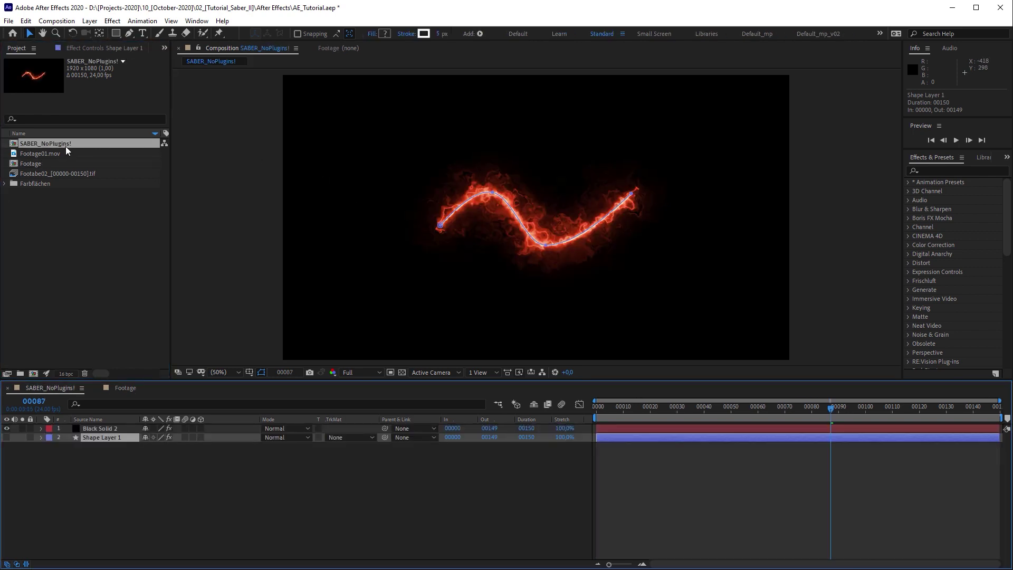
pyautogui.moveTo(32, 163); pyautogui.dragTo(94, 476)
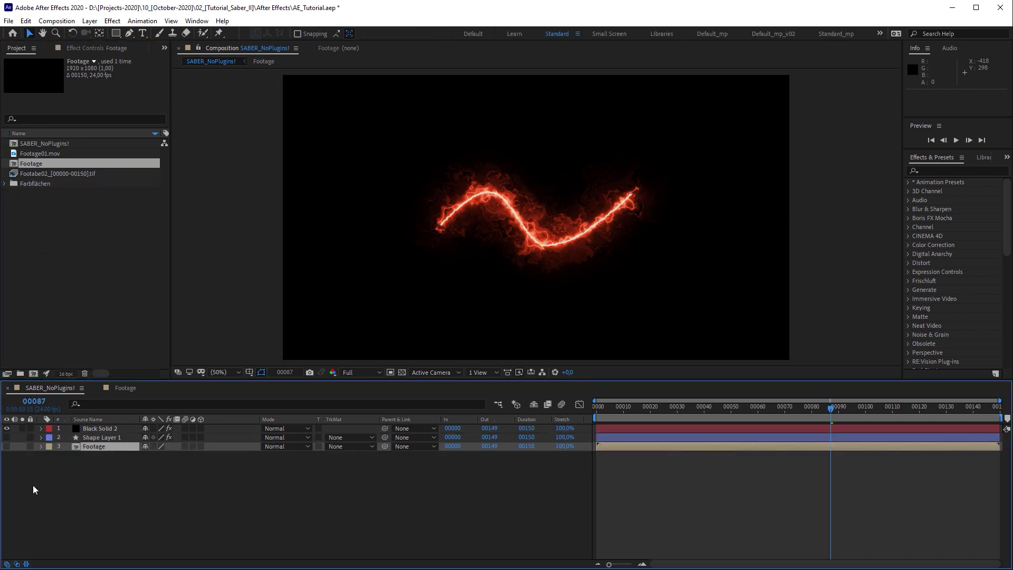
# Copy Shape Layer 1's effects from Glow through Fast Box Blur 2 onto the Footage layer.
pyautogui.click(115, 438)
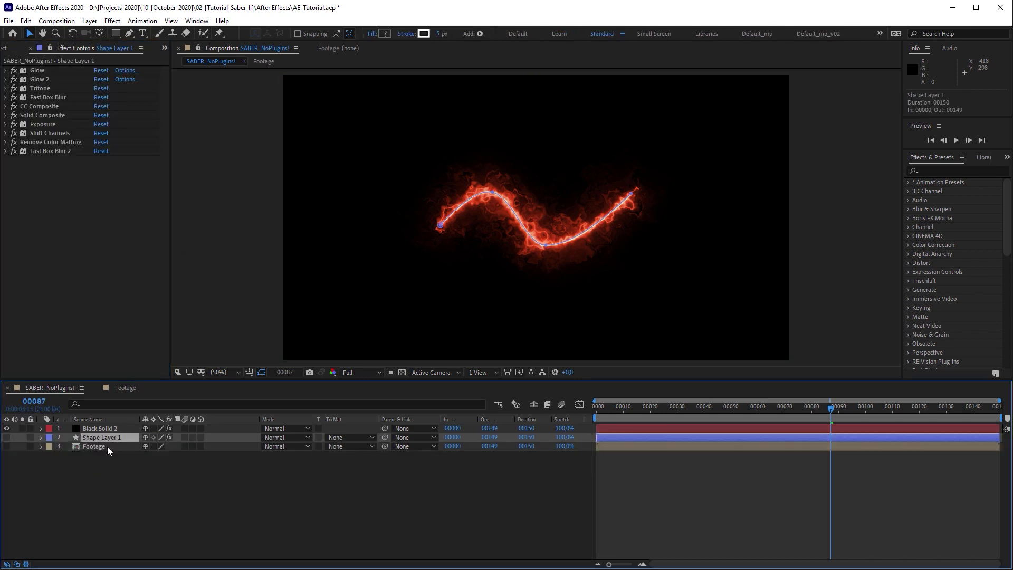
pyautogui.click(39, 72)
pyautogui.keyDown('shift'); pyautogui.click(47, 151); pyautogui.keyUp('shift')
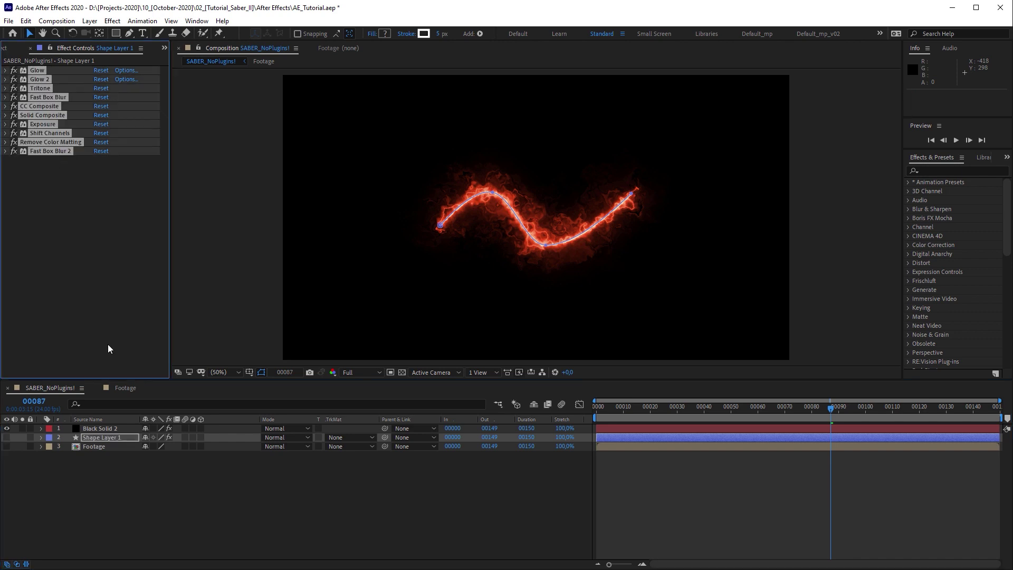
pyautogui.click(95, 447)
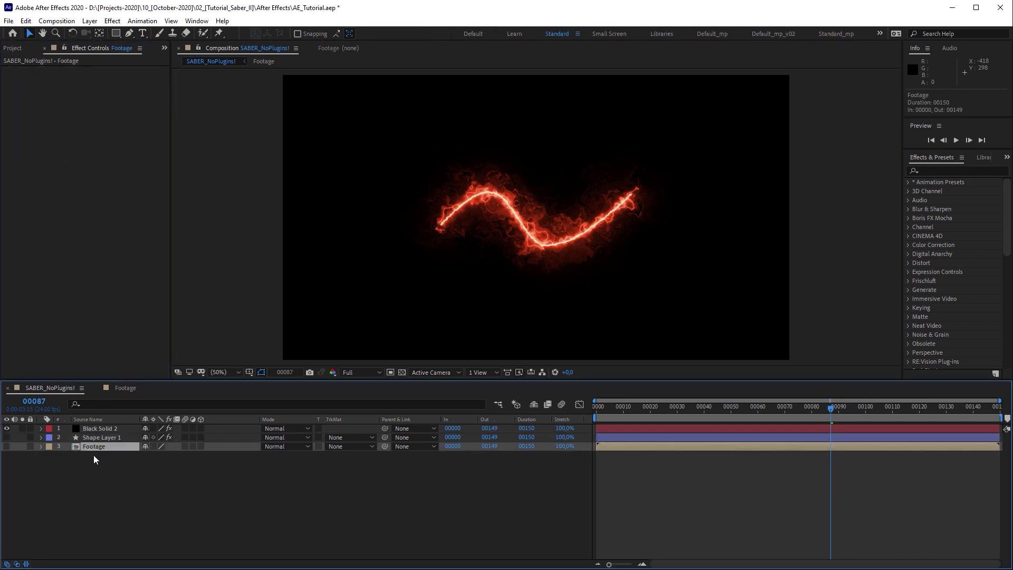
pyautogui.hotkey('ctrl', 'v')
# Set the second layer of Black Solid 2's Calculations, Calculations 2 and Calculations 3 to Footage.
pyautogui.click(101, 429)
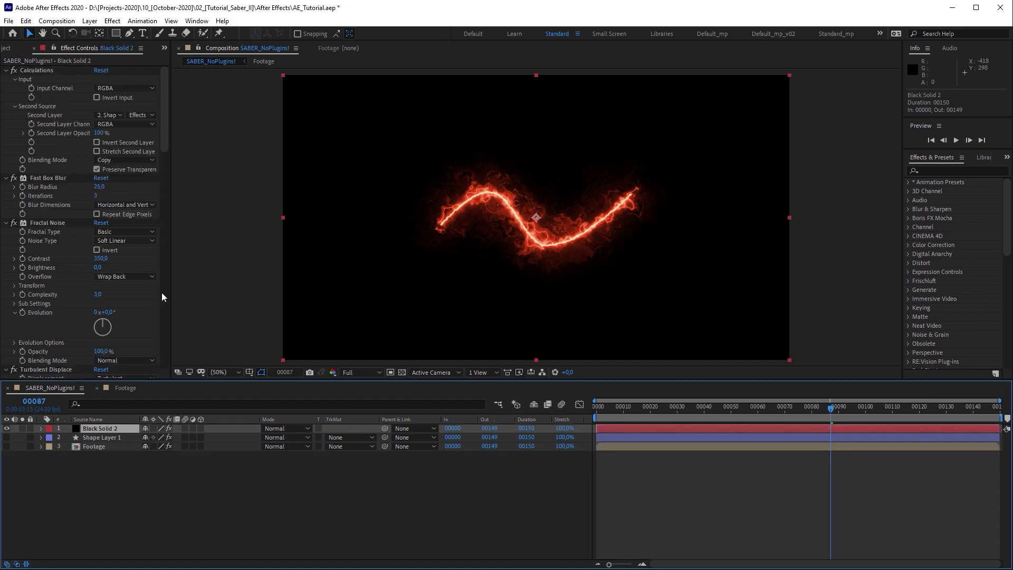
pyautogui.click(122, 115)
pyautogui.click(129, 170)
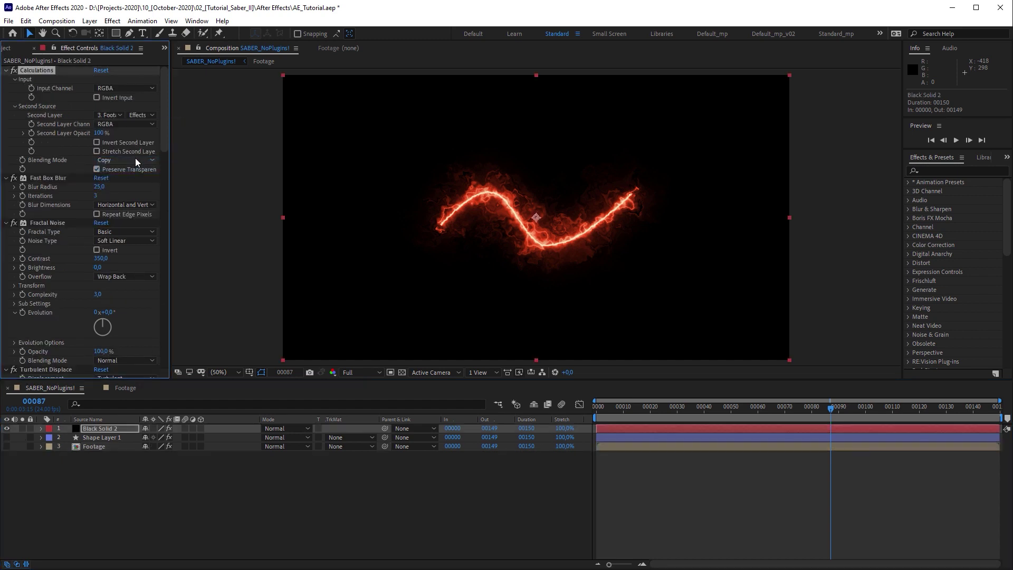
pyautogui.moveTo(165, 127); pyautogui.dragTo(175, 284)
pyautogui.click(121, 269)
pyautogui.click(123, 322)
pyautogui.click(121, 180)
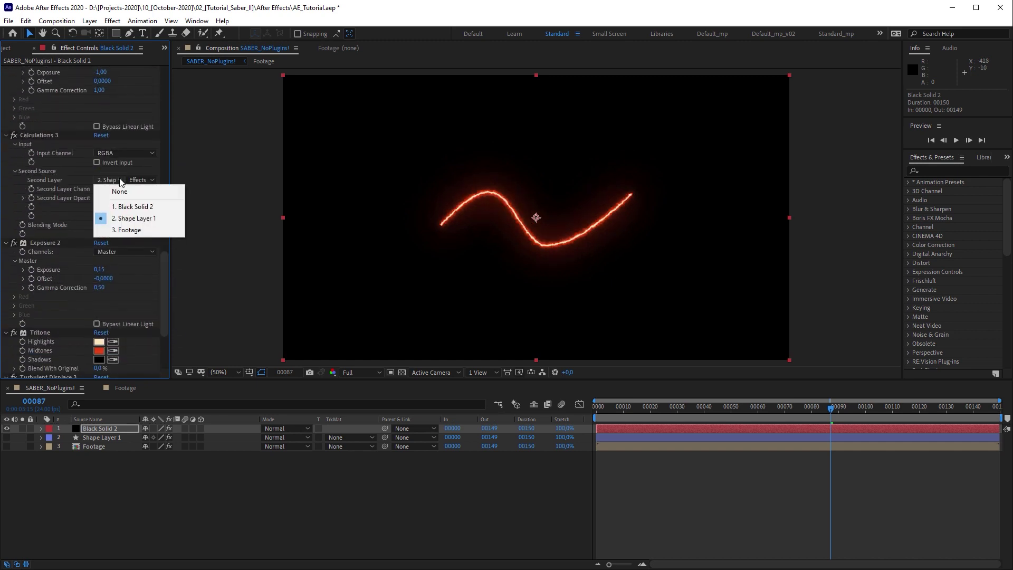
pyautogui.click(129, 230)
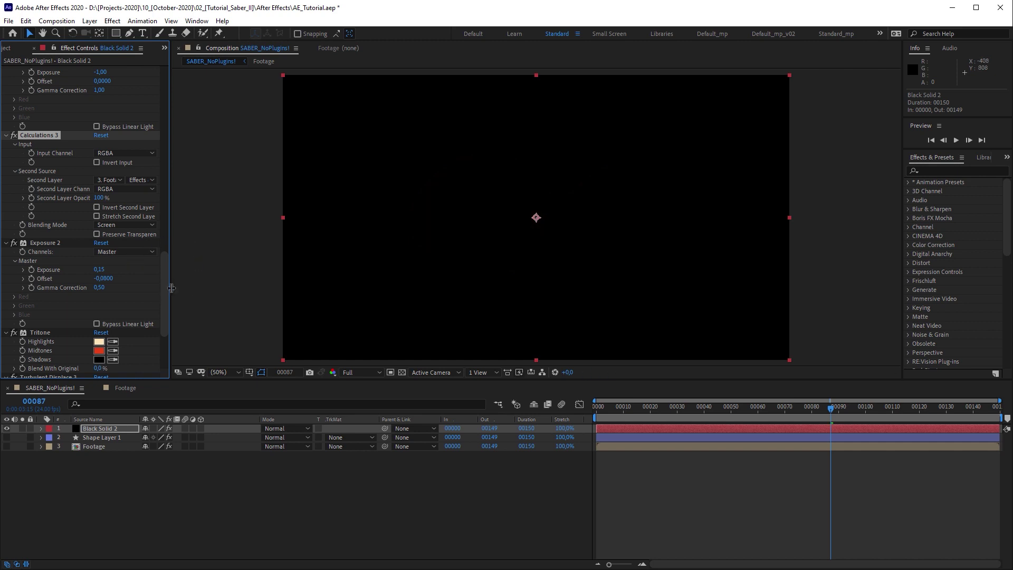
pyautogui.moveTo(165, 288); pyautogui.dragTo(165, 336)
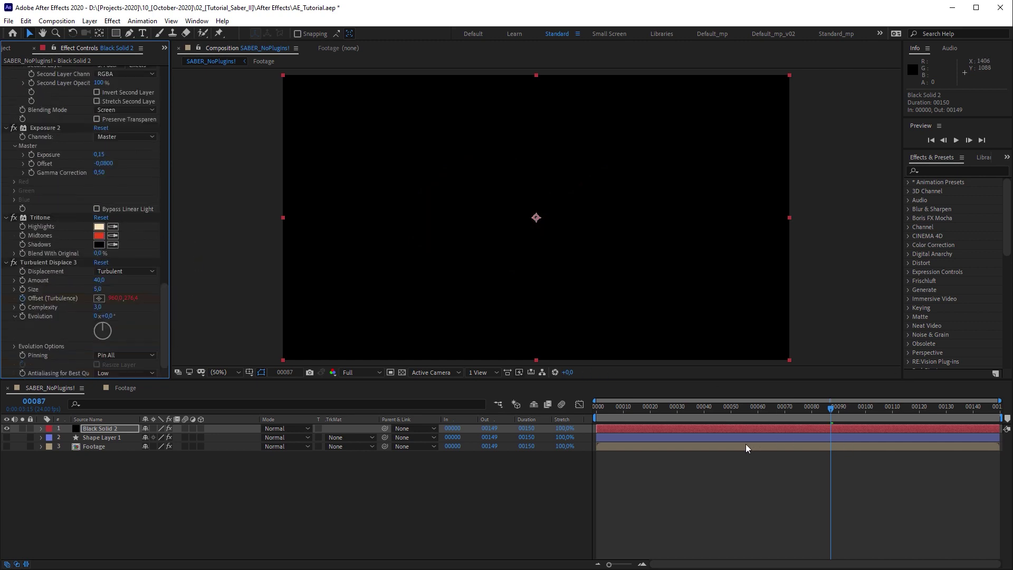
pyautogui.doubleClick(93, 448)
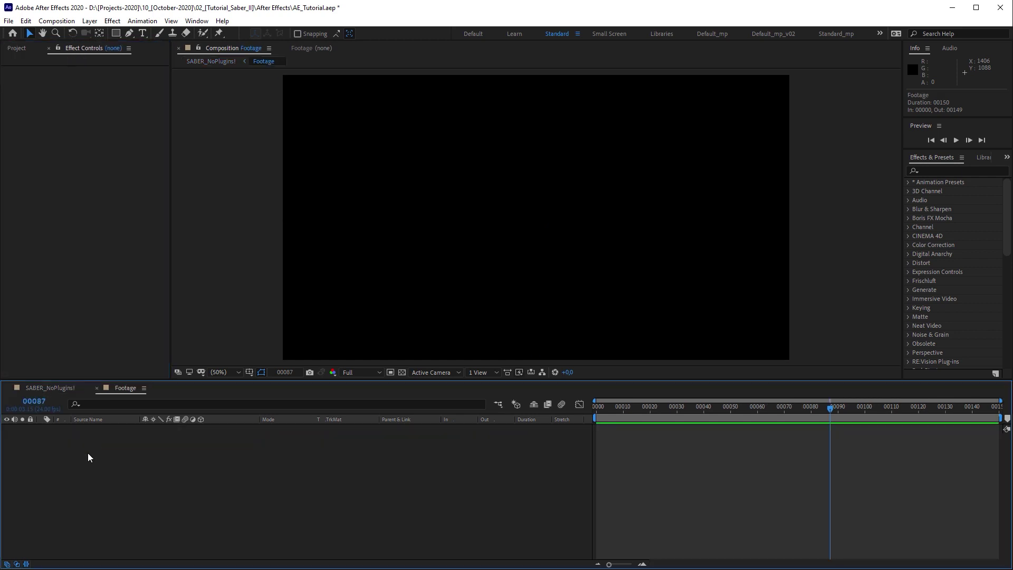
pyautogui.click(10, 48)
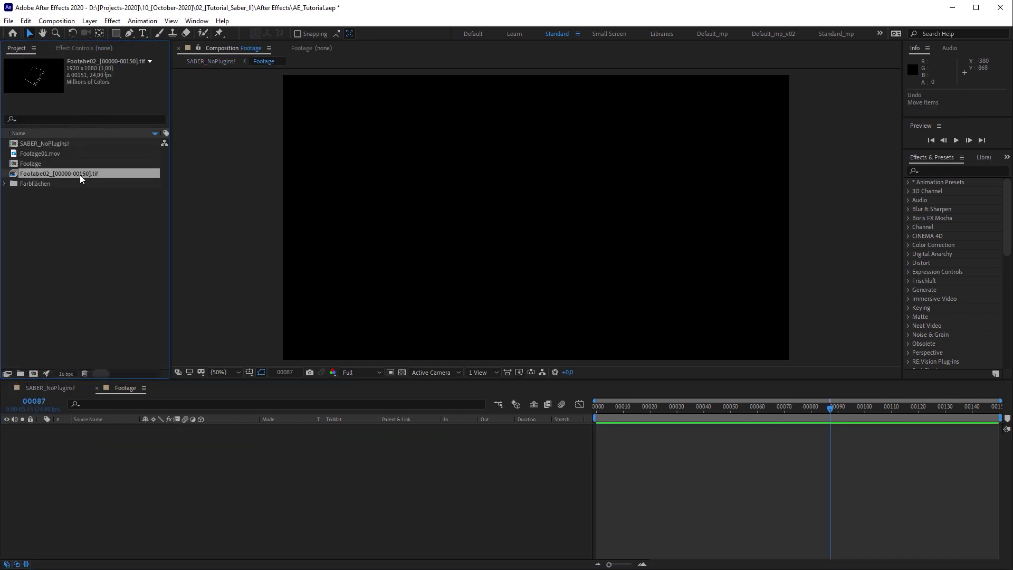
pyautogui.moveTo(80, 176); pyautogui.dragTo(141, 465)
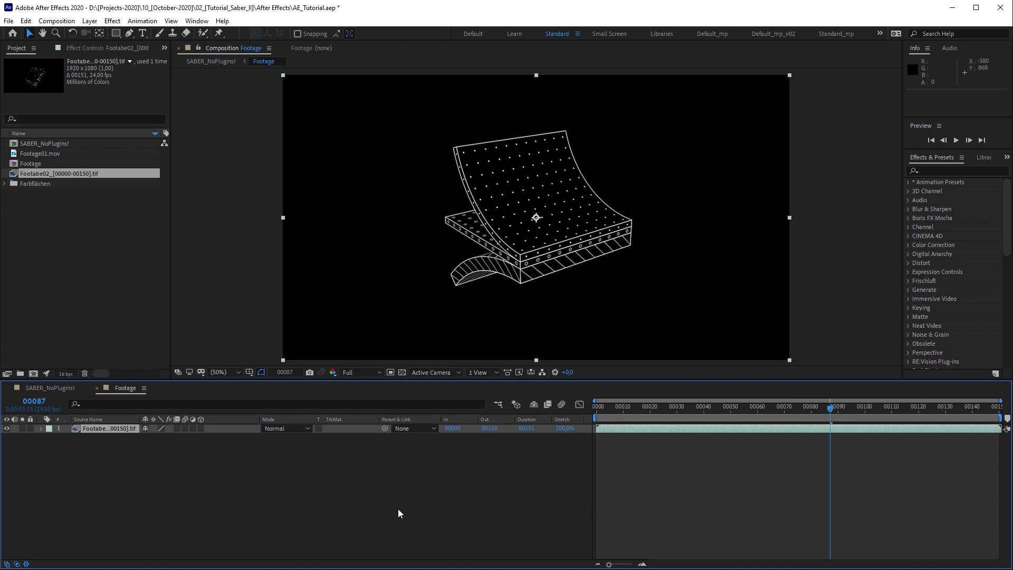
pyautogui.press('space')
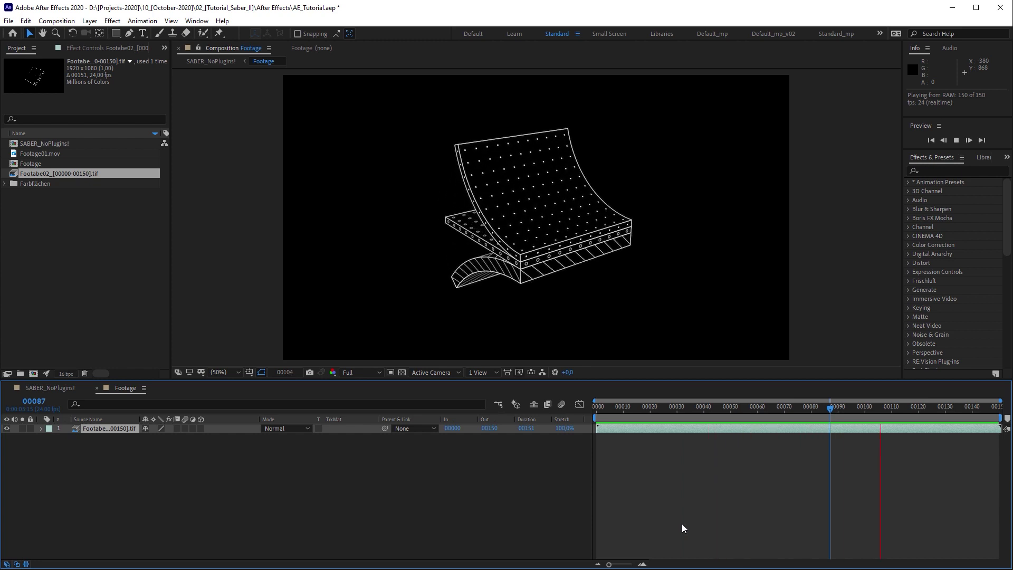
# Apply the Unmult preset to the Footabe02 layer and check its transparency on the checkerboard.
pyautogui.click(833, 238)
pyautogui.click(947, 172)
pyautogui.write('un')
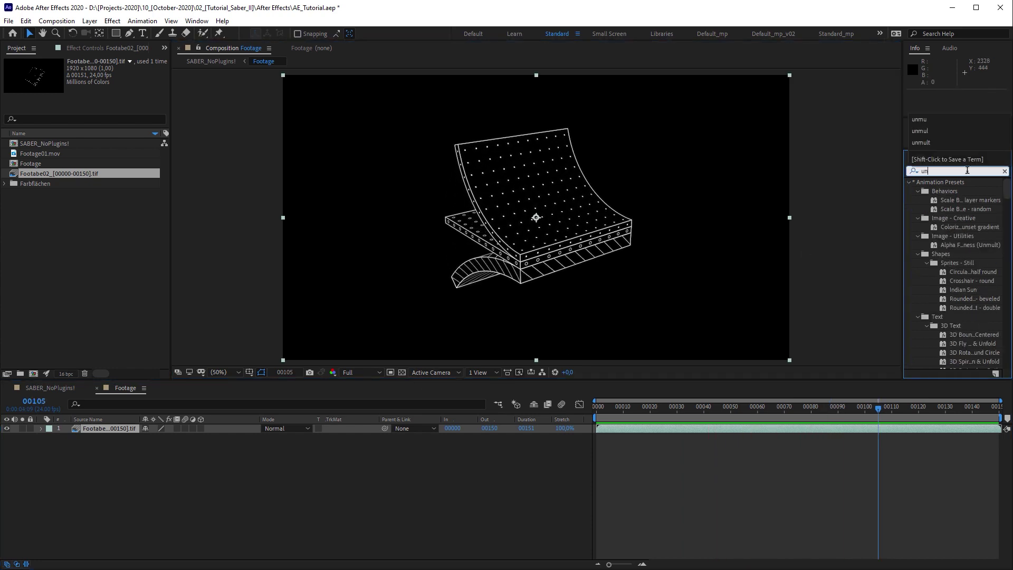
pyautogui.write('mu')
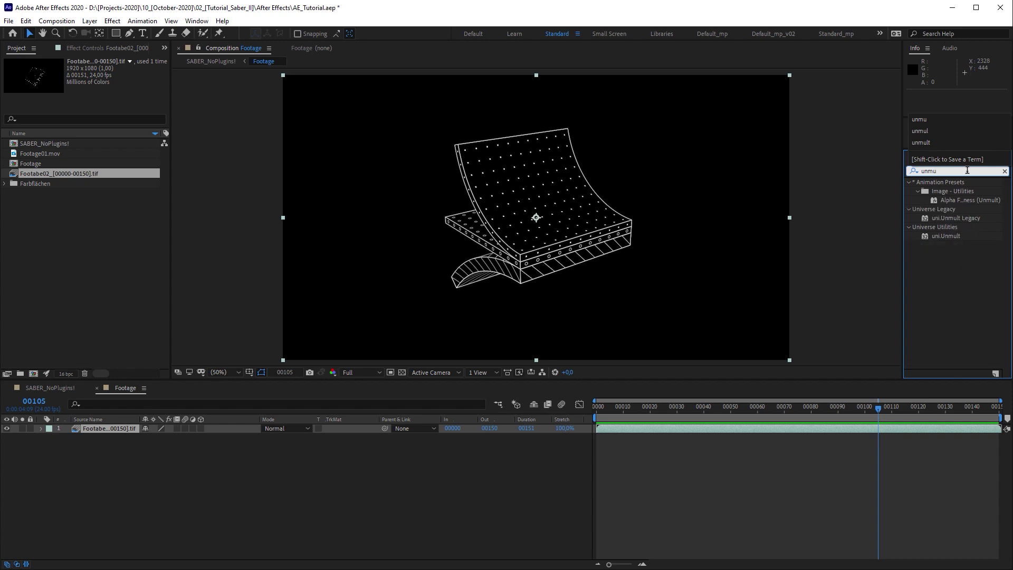
pyautogui.write('lt')
pyautogui.moveTo(970, 200); pyautogui.dragTo(686, 428)
pyautogui.click(402, 372)
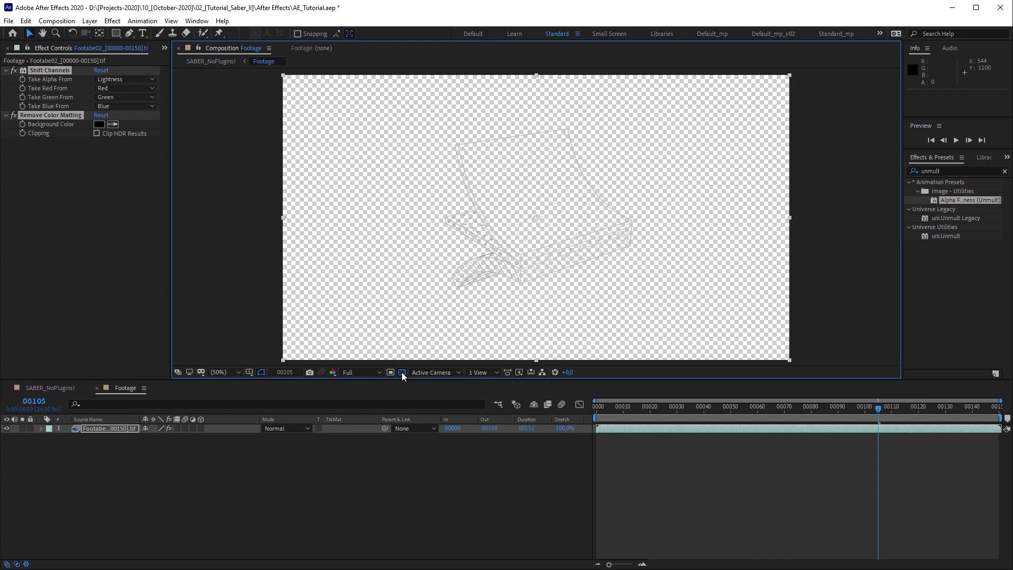
pyautogui.click(402, 373)
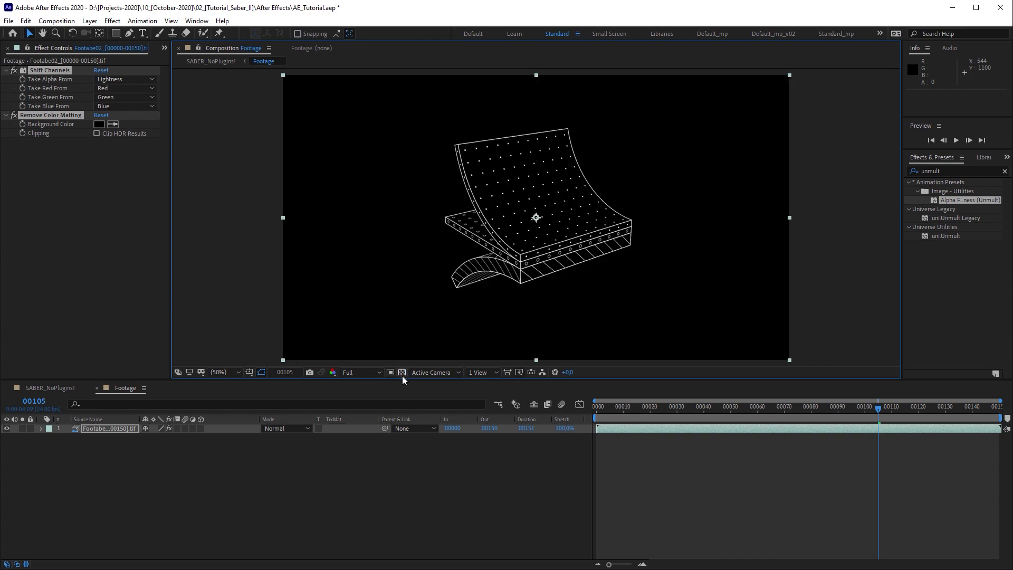
# Return to SABER_NoPlugins! and preview the wireframe rendered as a fiery orange-red glow.
pyautogui.click(211, 61)
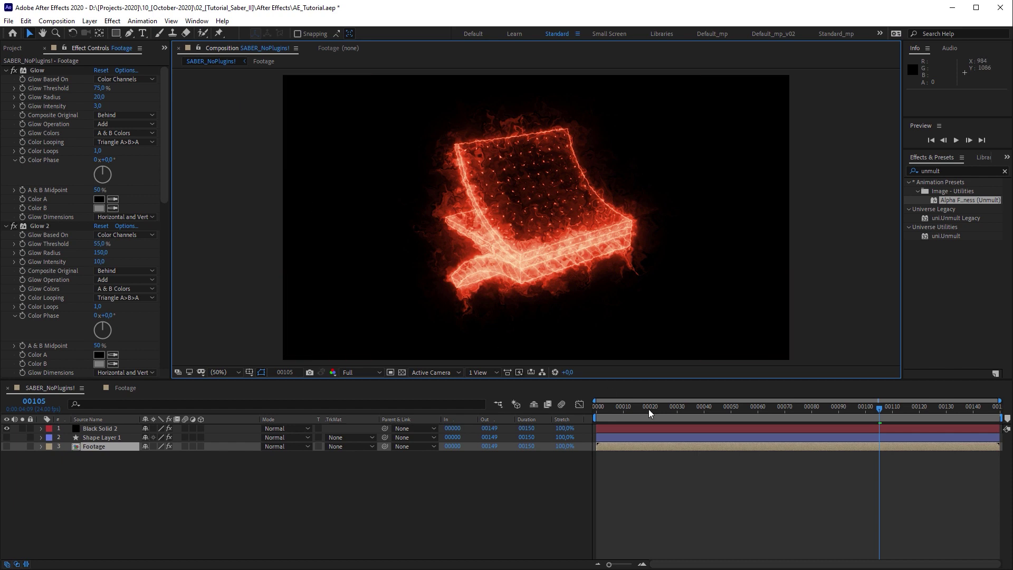
pyautogui.press('space')
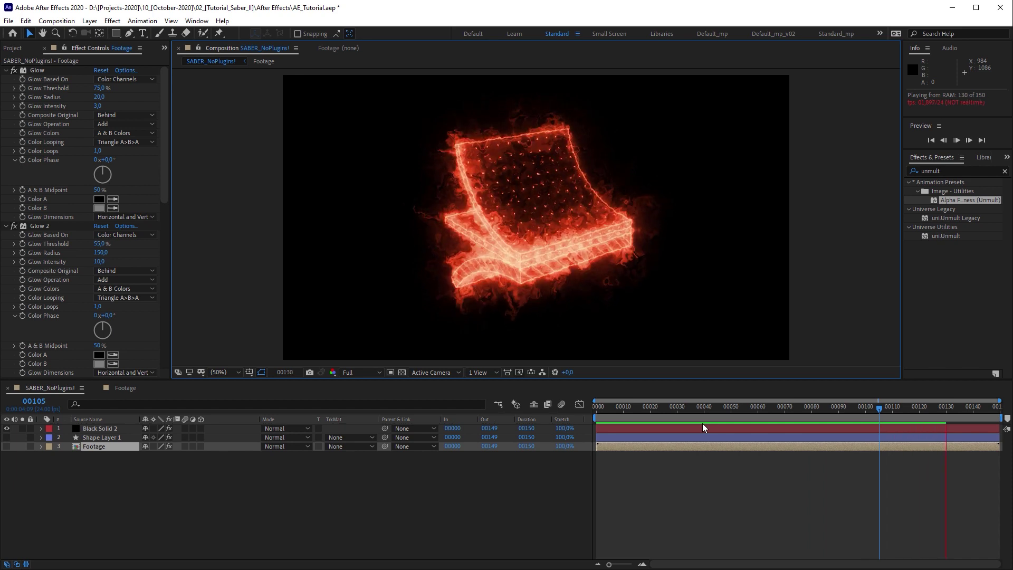
pyautogui.click(595, 419)
# In the Footage precomp, hide the Footabe02 layer and add a new black solid.
pyautogui.doubleClick(99, 446)
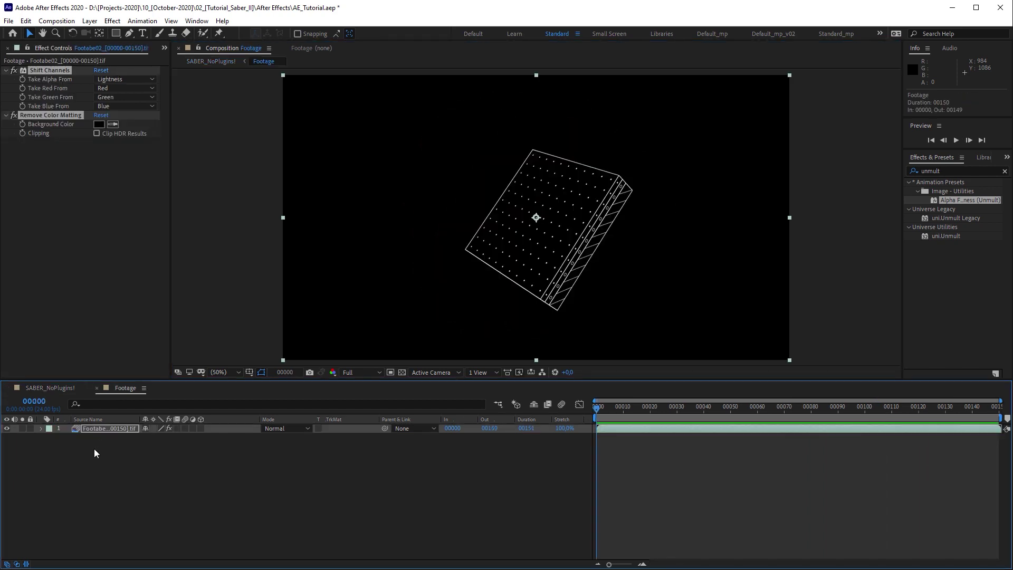
pyautogui.click(7, 428)
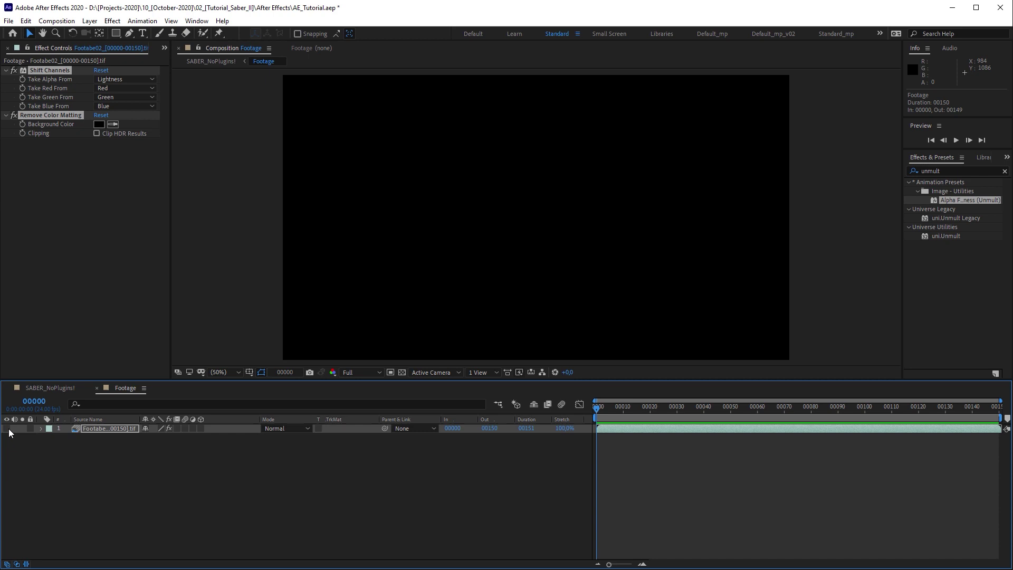
pyautogui.click(90, 21)
pyautogui.moveTo(174, 35)
pyautogui.click(284, 41)
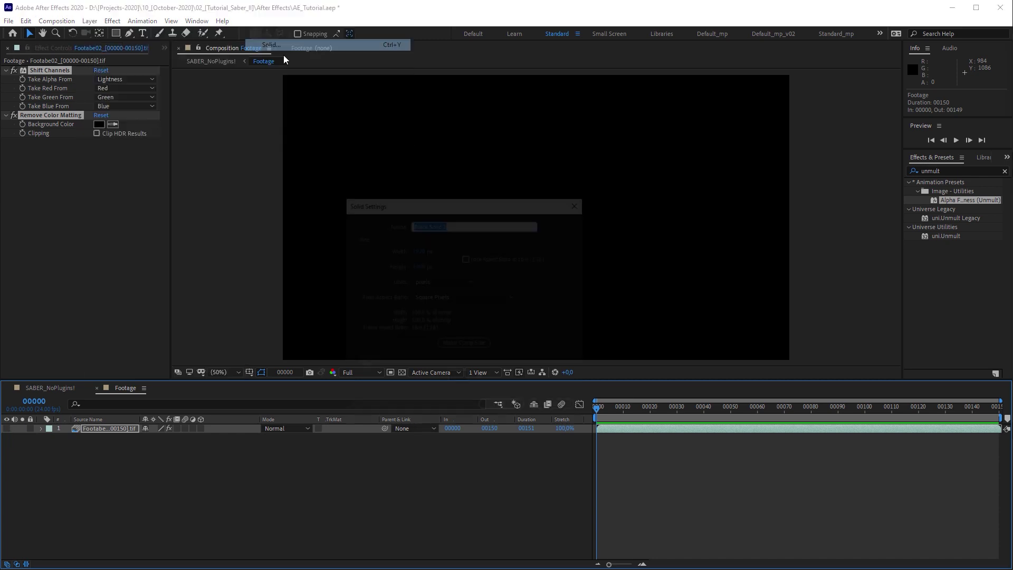
pyautogui.click(514, 409)
# Apply Trapcode Particular to the solid and scrub to frame 00073 to see the particles.
pyautogui.click(112, 21)
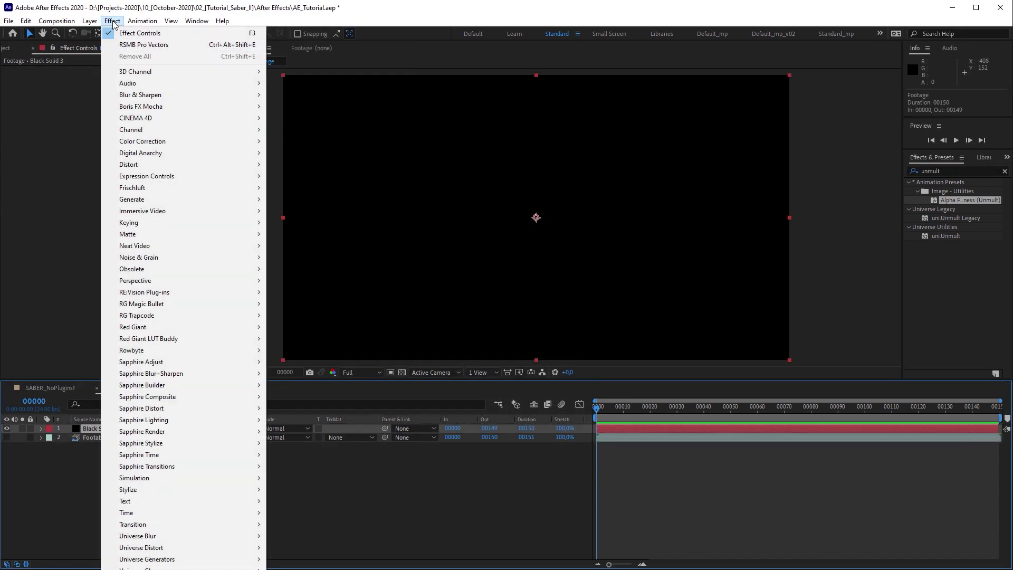
pyautogui.moveTo(220, 315)
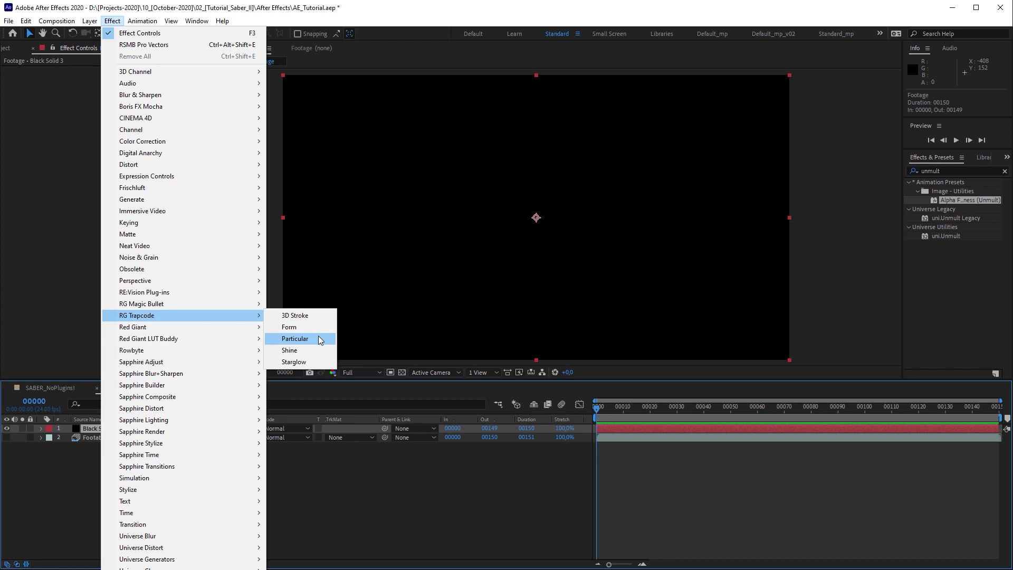
pyautogui.click(318, 339)
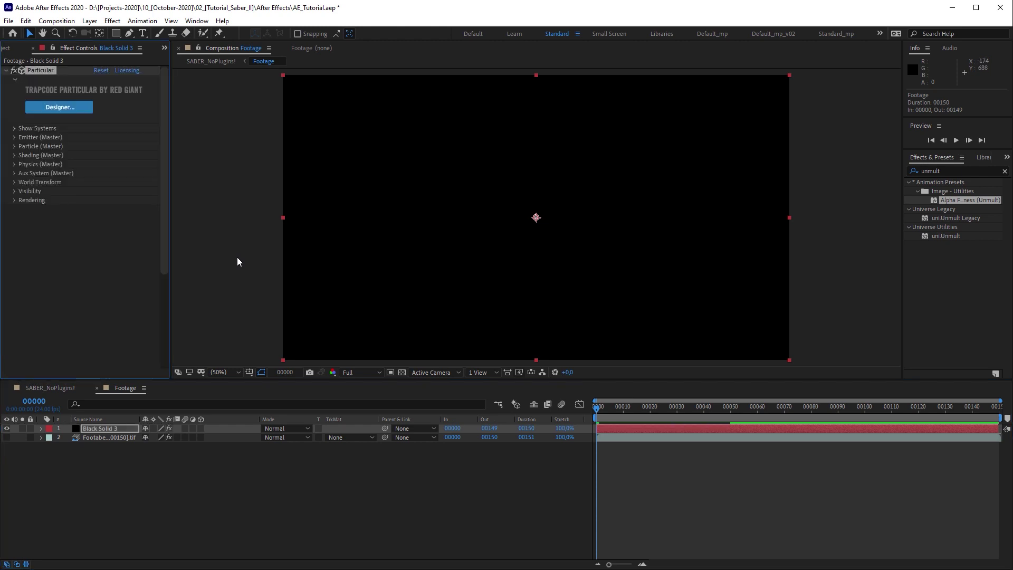
pyautogui.moveTo(638, 413); pyautogui.dragTo(793, 414)
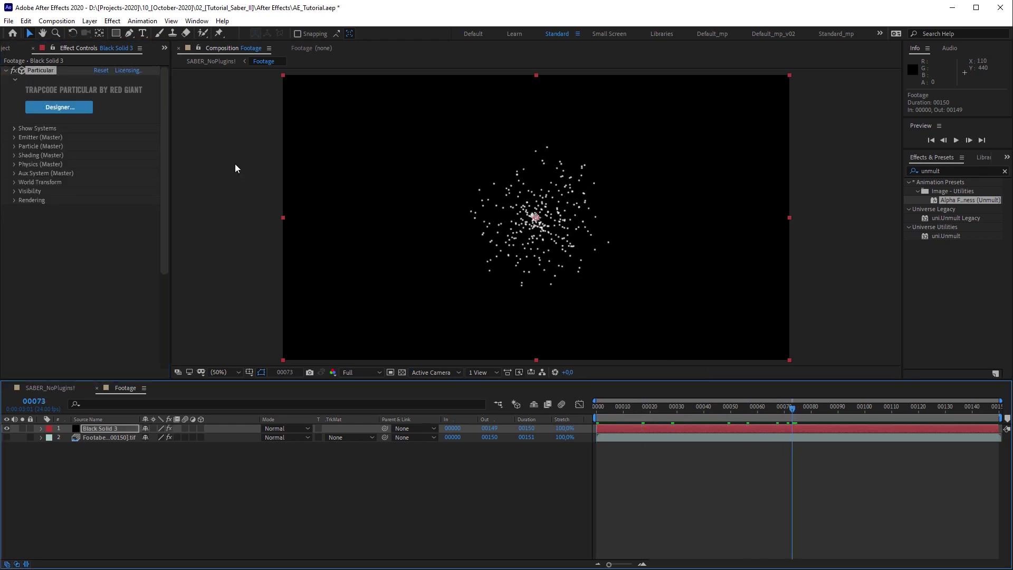
# Apply the Blue Icosas preset in Particular Designer and view the red glowing cloud in SABER_NoPlugins!
pyautogui.click(80, 107)
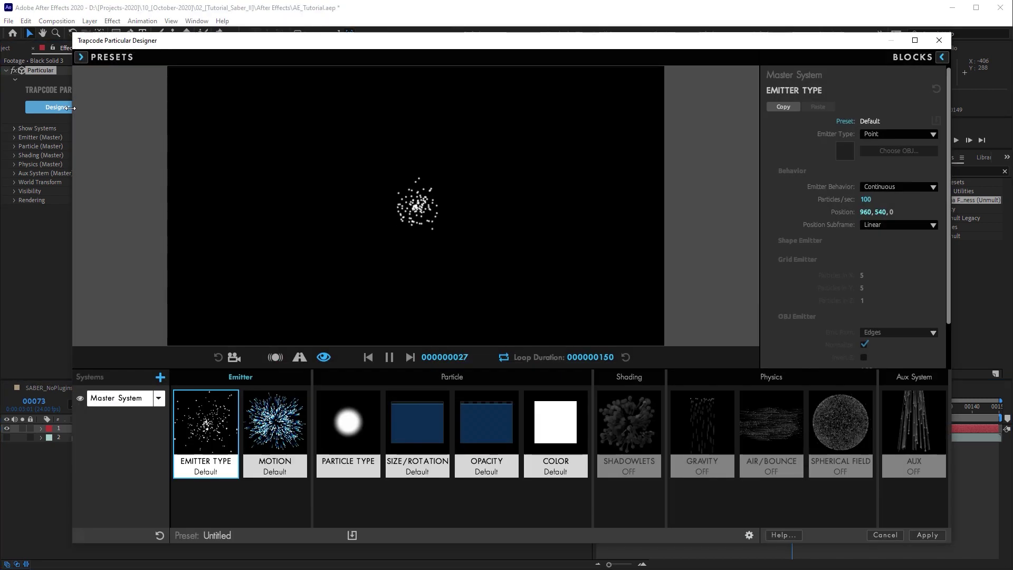
pyautogui.click(81, 57)
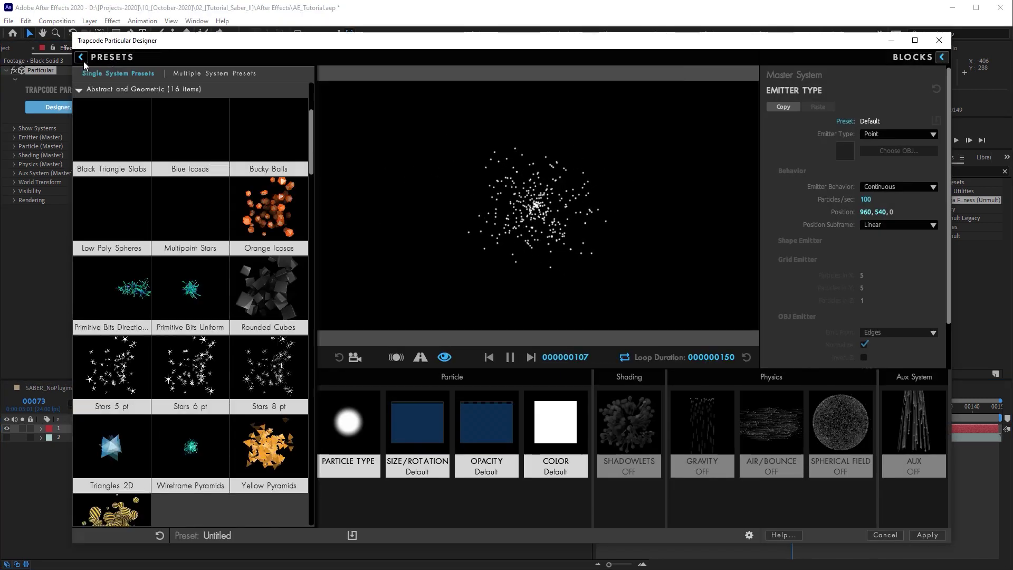
pyautogui.click(200, 138)
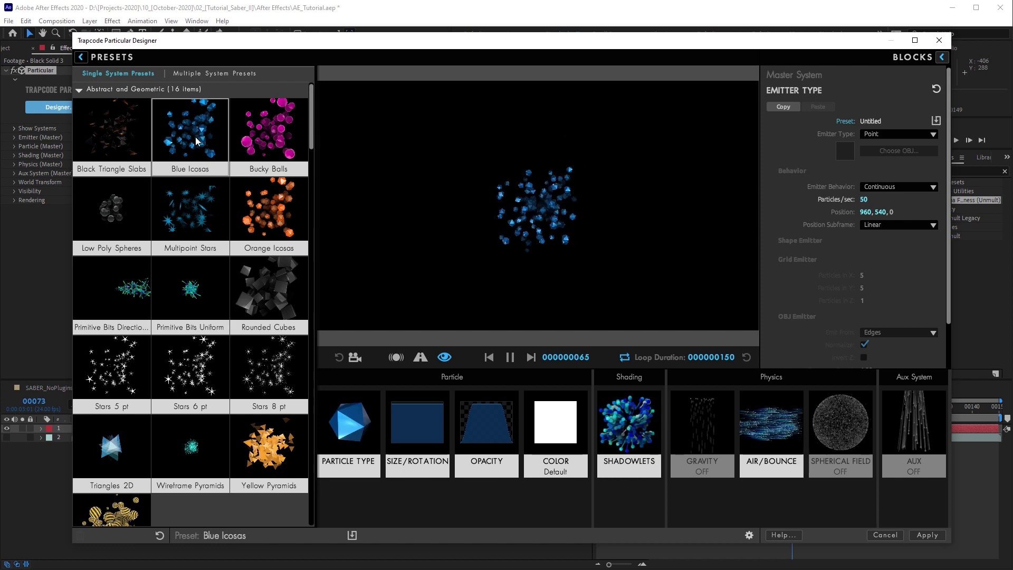
pyautogui.click(927, 534)
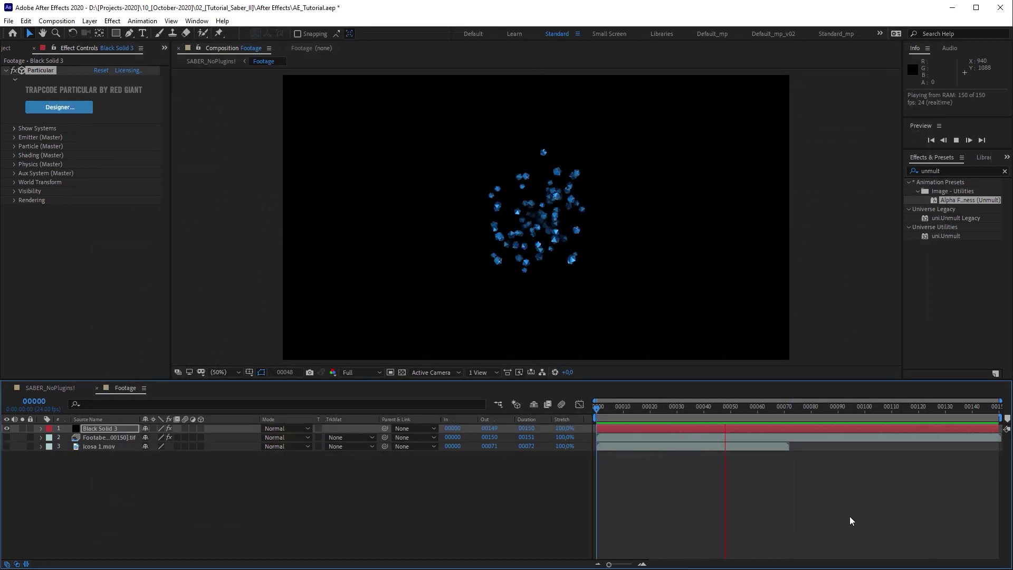
pyautogui.click(223, 62)
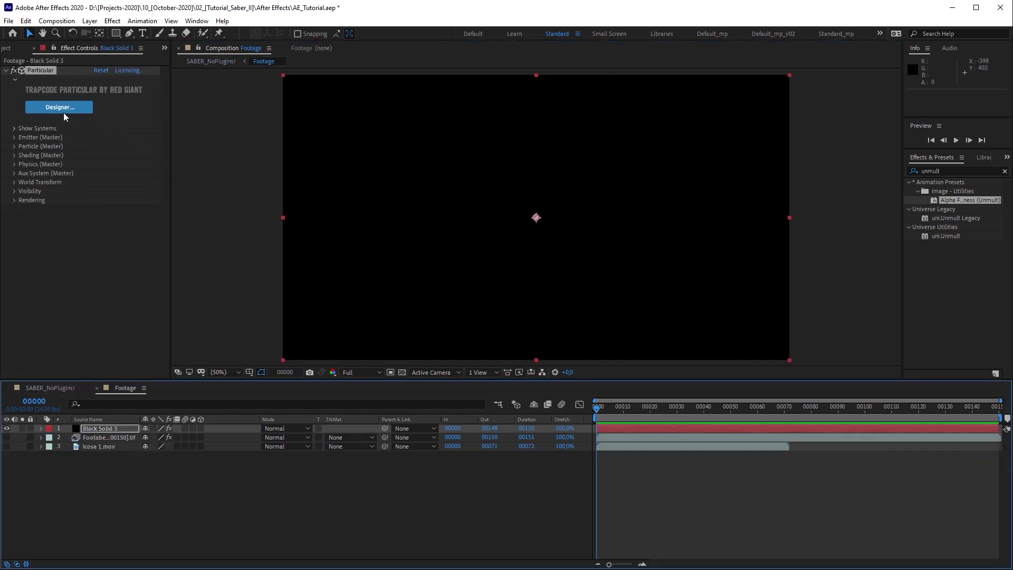
# Apply the Explosion Trail with Gravity preset to the Footage particles in Particular's Designer.
pyautogui.click(63, 108)
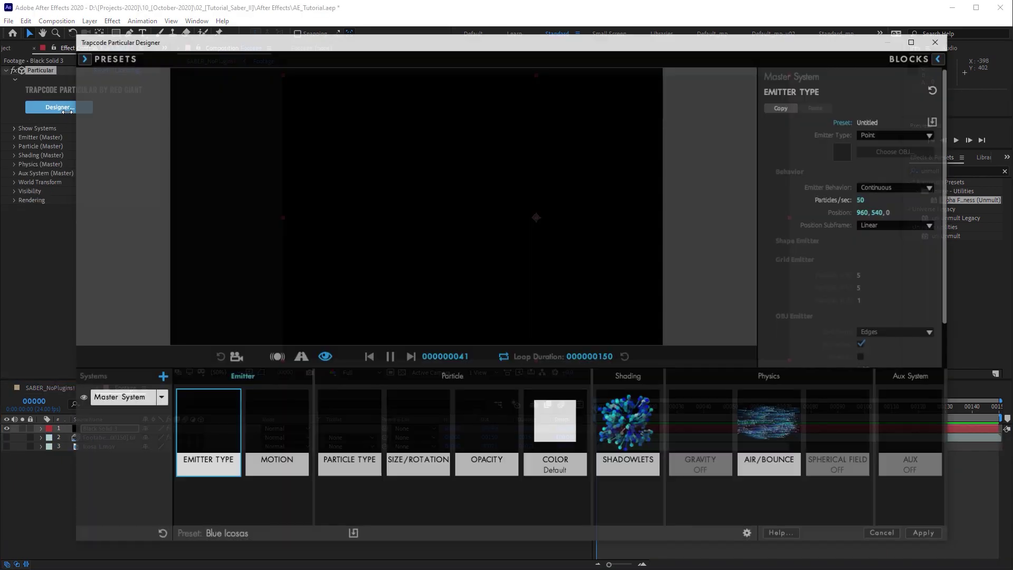
pyautogui.click(81, 57)
pyautogui.moveTo(312, 85); pyautogui.dragTo(318, 179)
pyautogui.click(112, 306)
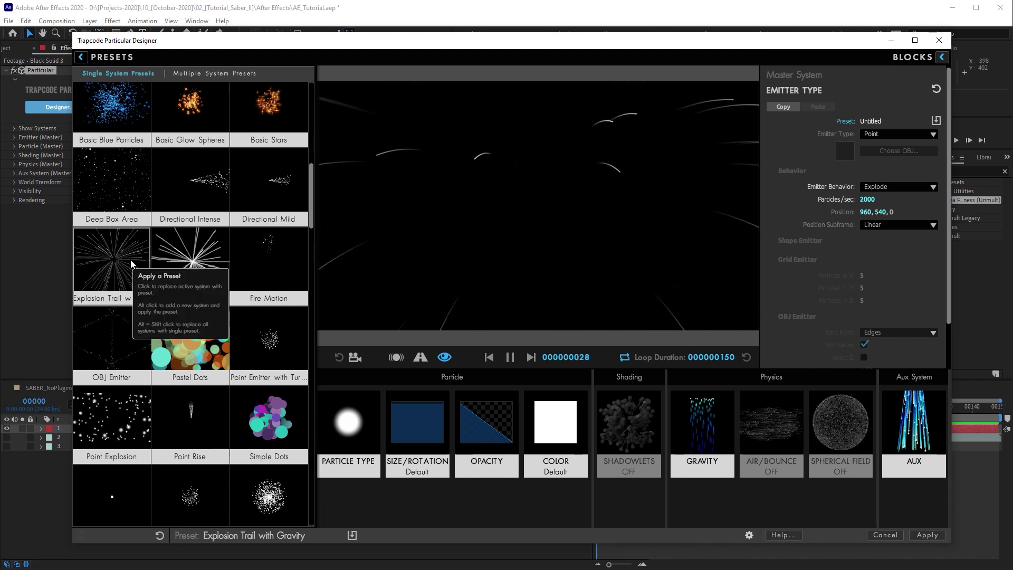
pyautogui.click(927, 535)
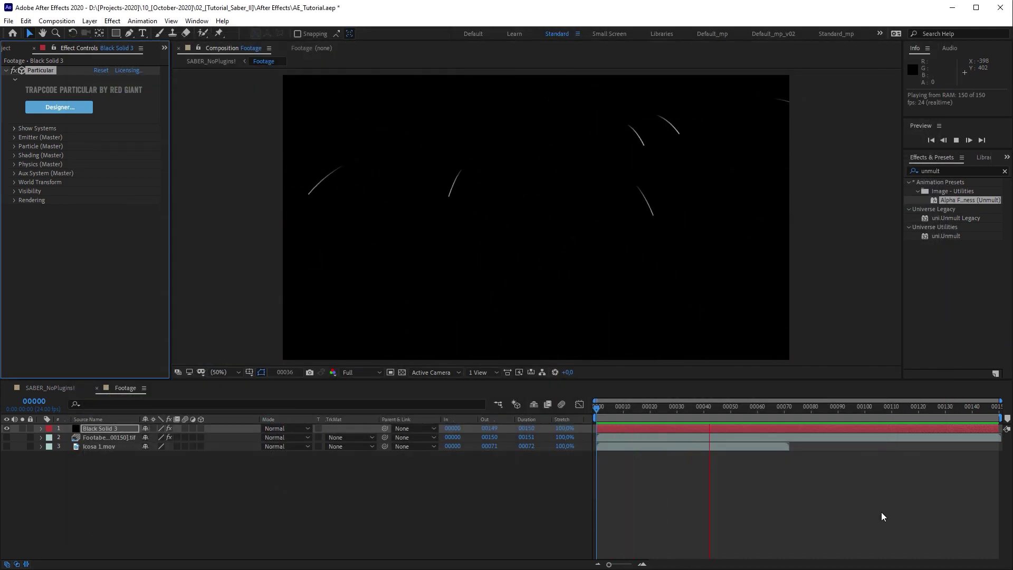
# Preview the glowing particle streaks in the SABER_NoPlugins! comp from frame 0.
pyautogui.click(544, 401)
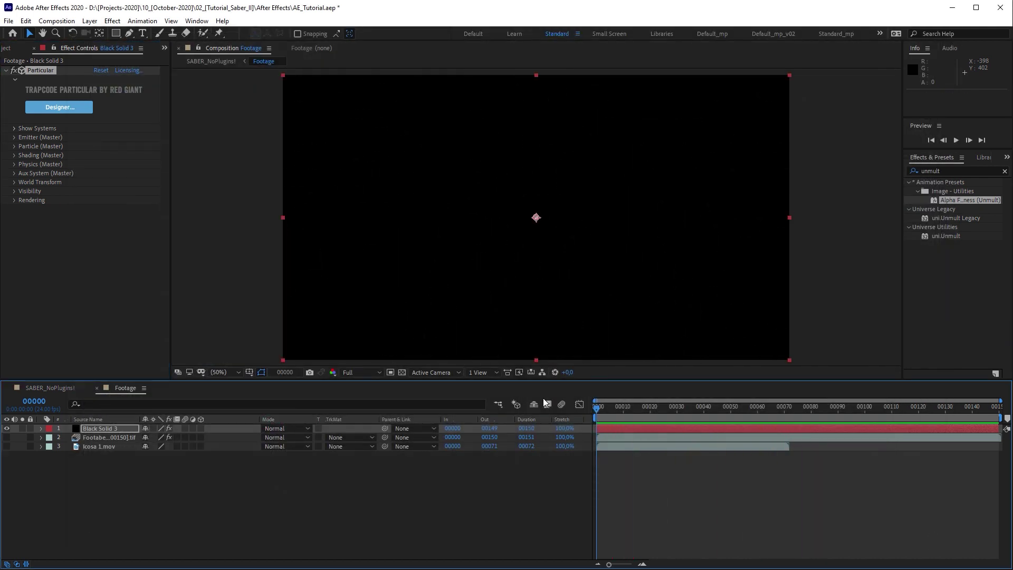
pyautogui.click(211, 61)
pyautogui.press('space')
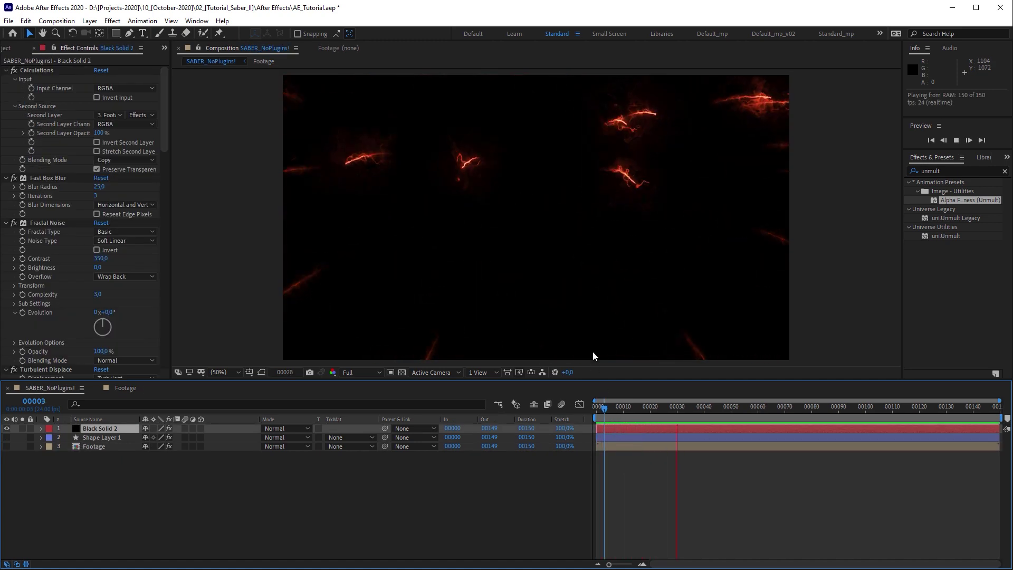
pyautogui.click(636, 509)
pyautogui.press('space')
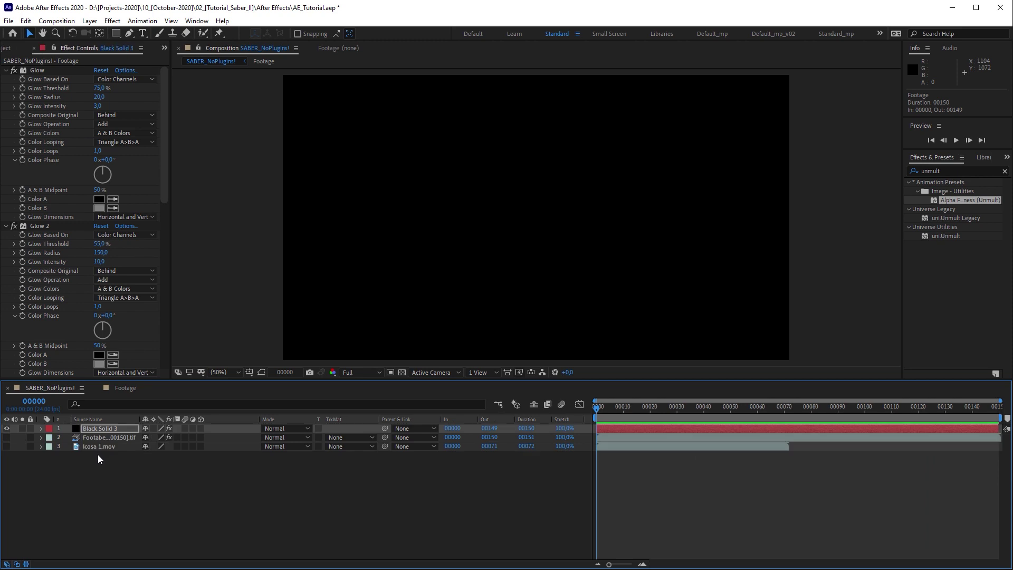
# Add Footage01.mov to the Footage comp and key out its green backdrop with Keylight.
pyautogui.moveTo(97, 459); pyautogui.dragTo(109, 429)
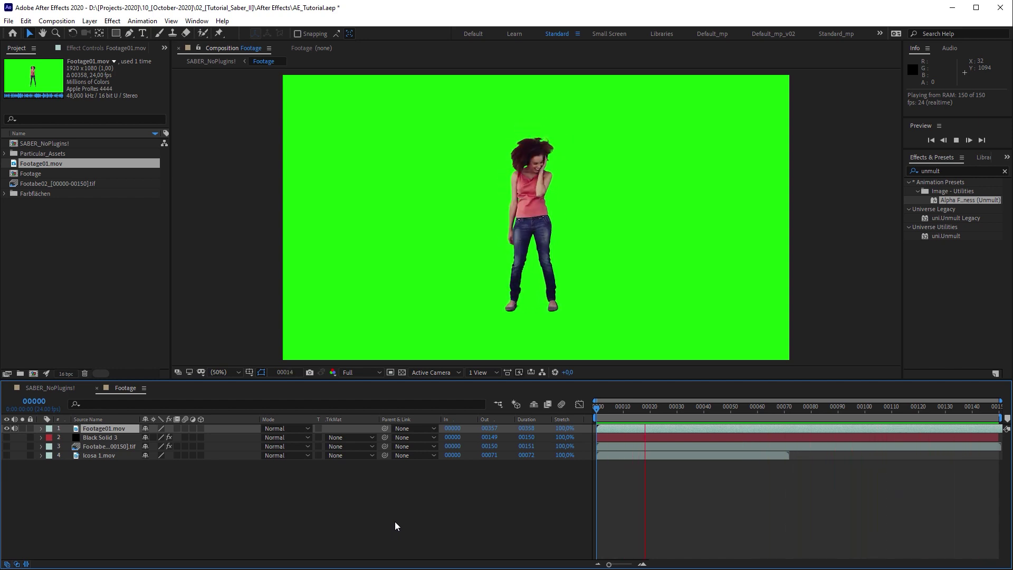
pyautogui.press('space')
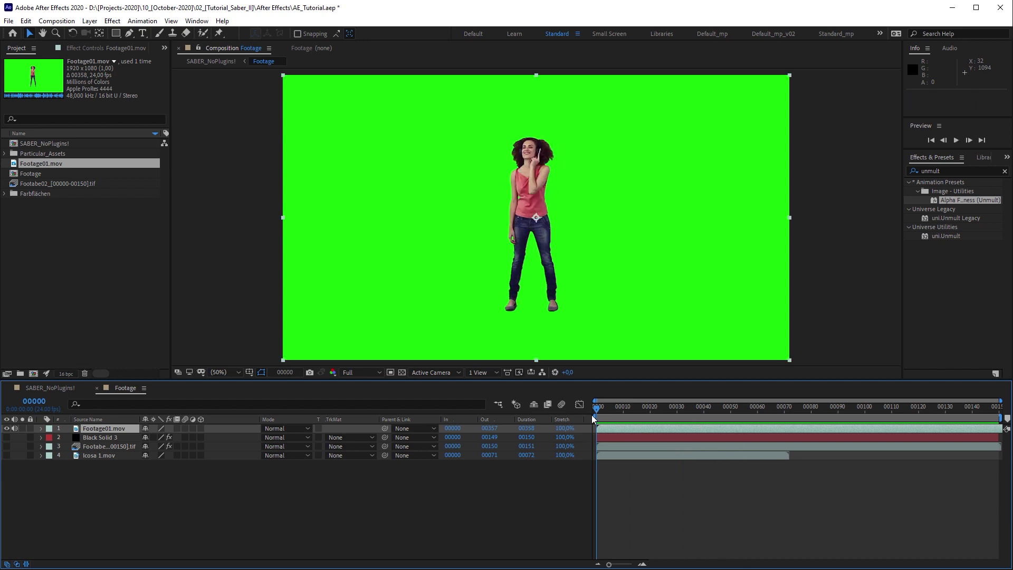
pyautogui.click(112, 21)
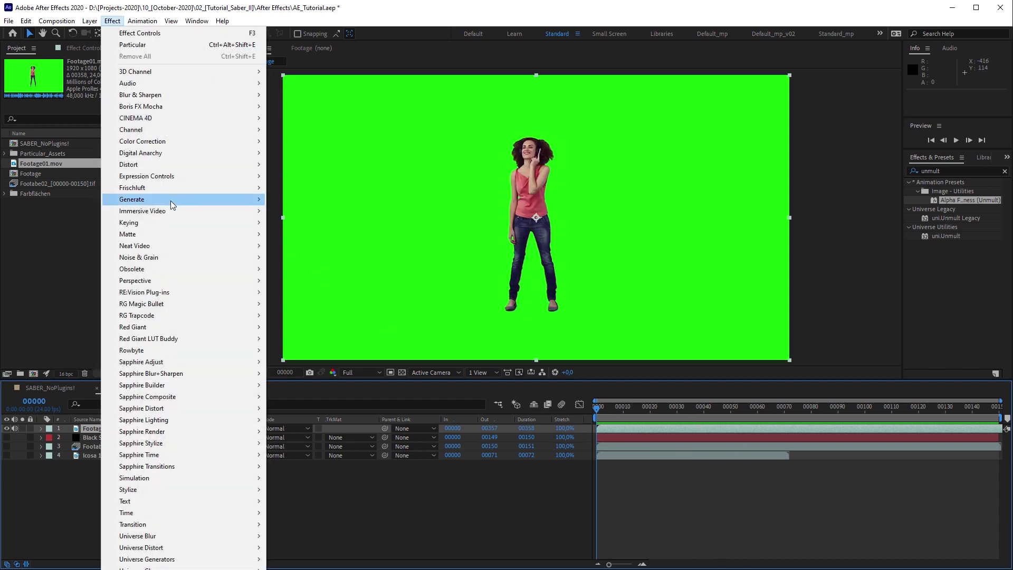
pyautogui.moveTo(148, 222)
pyautogui.click(308, 312)
pyautogui.click(378, 191)
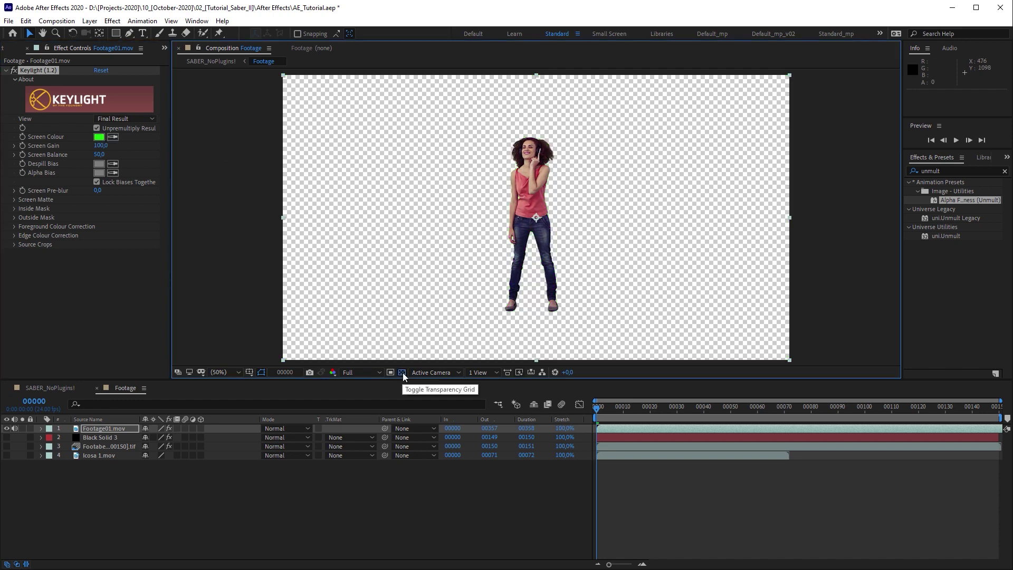
pyautogui.click(402, 372)
# Add an inverted Find Edges effect to the dancer clip and preview the result.
pyautogui.click(112, 20)
pyautogui.moveTo(227, 487)
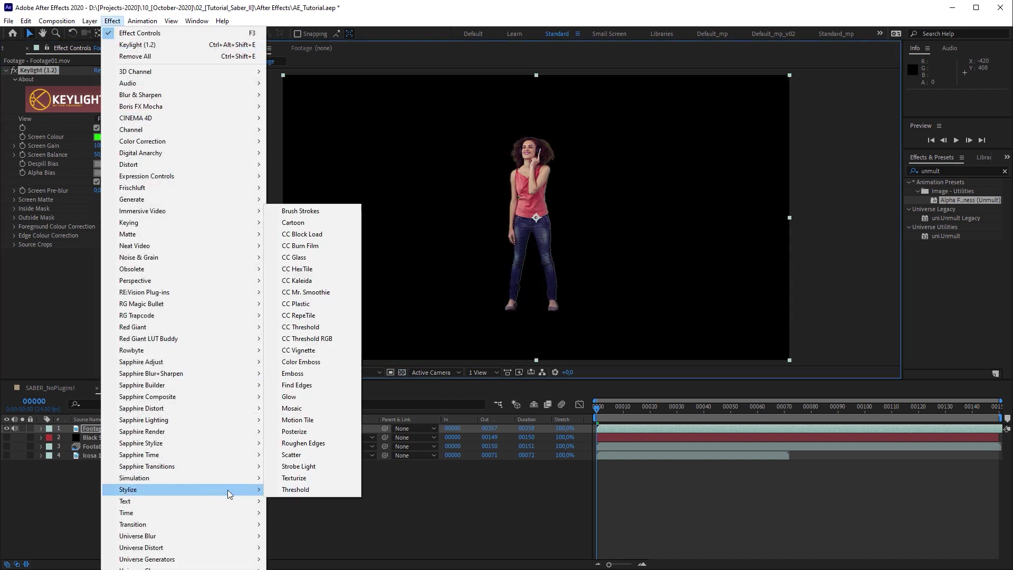
pyautogui.click(334, 389)
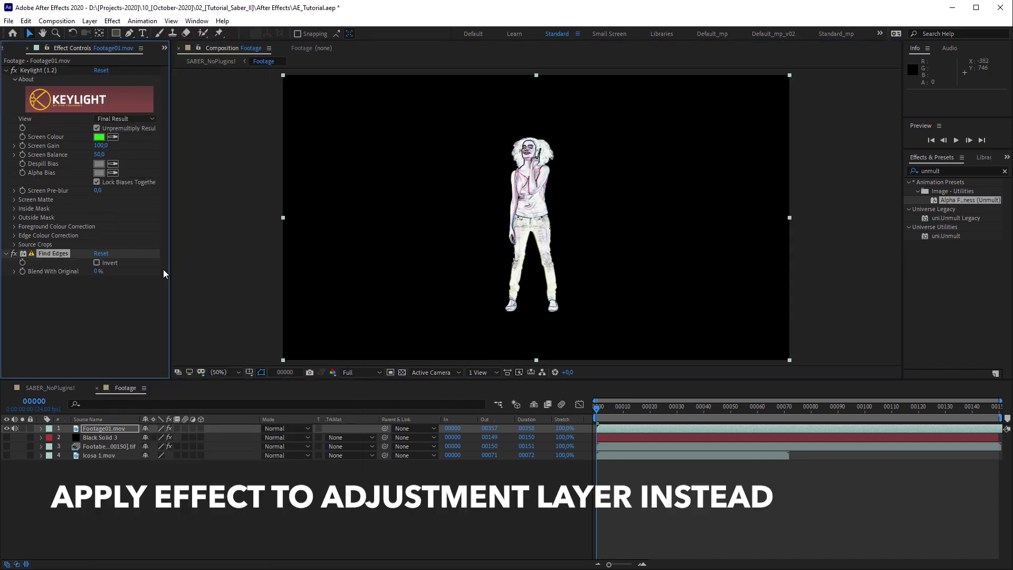
pyautogui.click(97, 263)
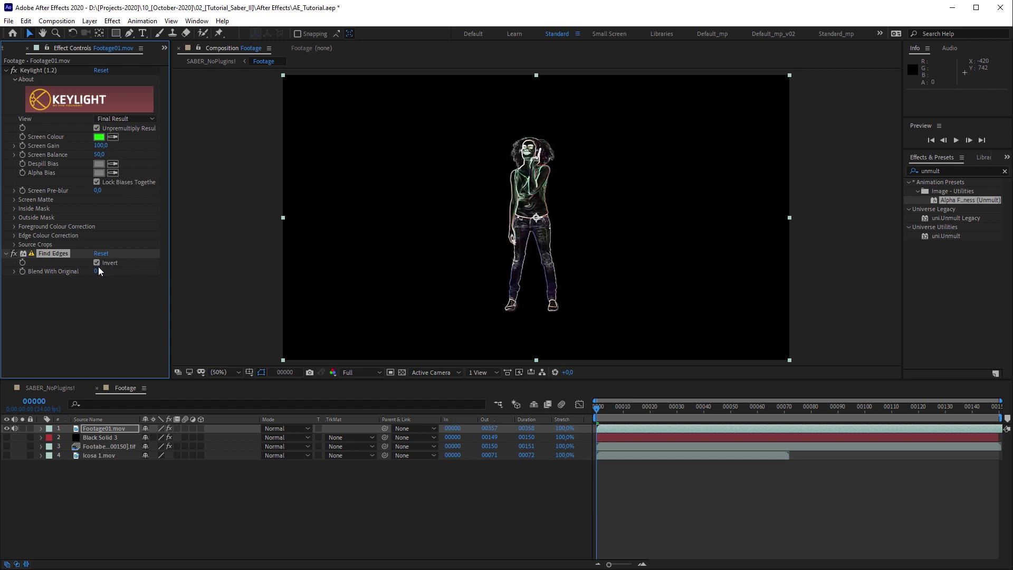
pyautogui.press('space')
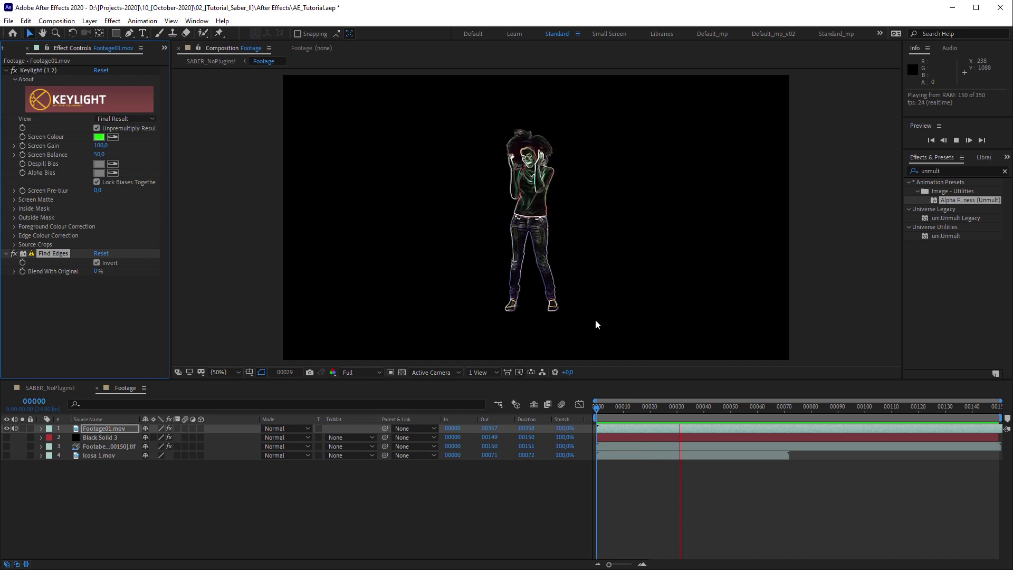
# Switch to the SABER_NoPlugins! comp to view the glow.
pyautogui.click(213, 62)
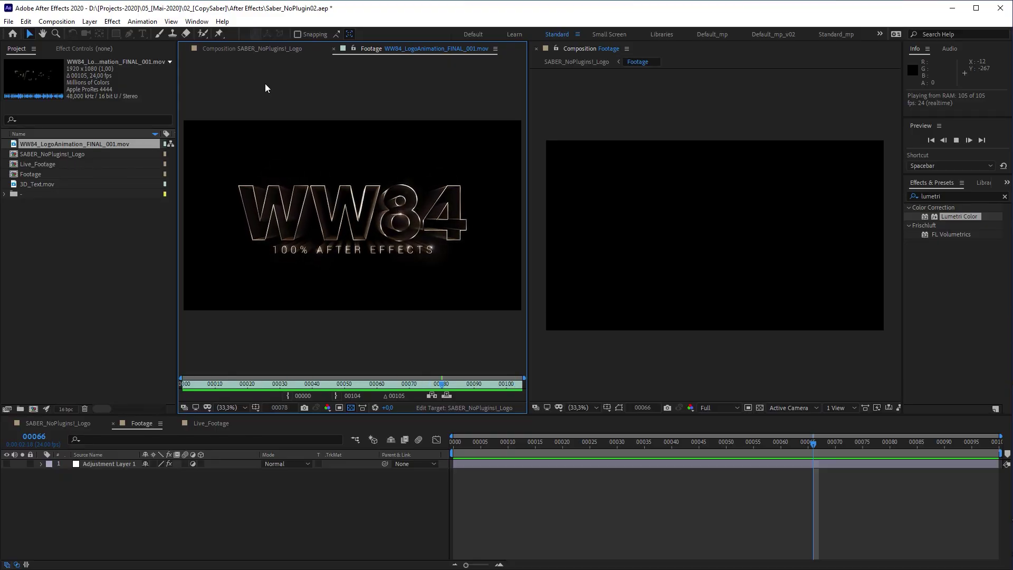
# In the SABER_NoPlugins!_Logo comp, place the footage clip into the Footage comp timeline.
pyautogui.click(252, 48)
pyautogui.moveTo(97, 147); pyautogui.dragTo(205, 502)
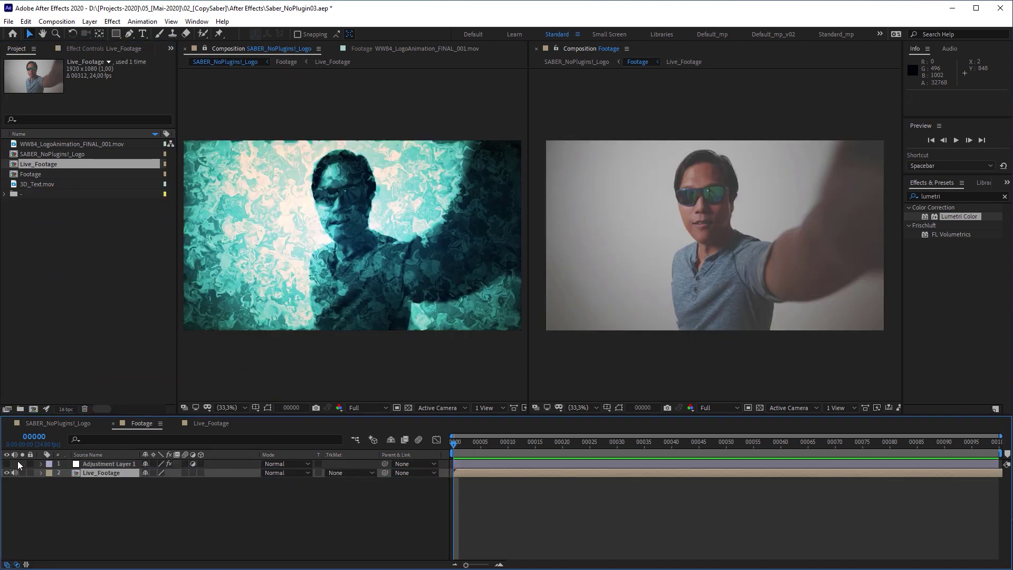
# Make Adjustment Layer 1 visible and disable Black Solid 2's Tritone effect.
pyautogui.click(7, 464)
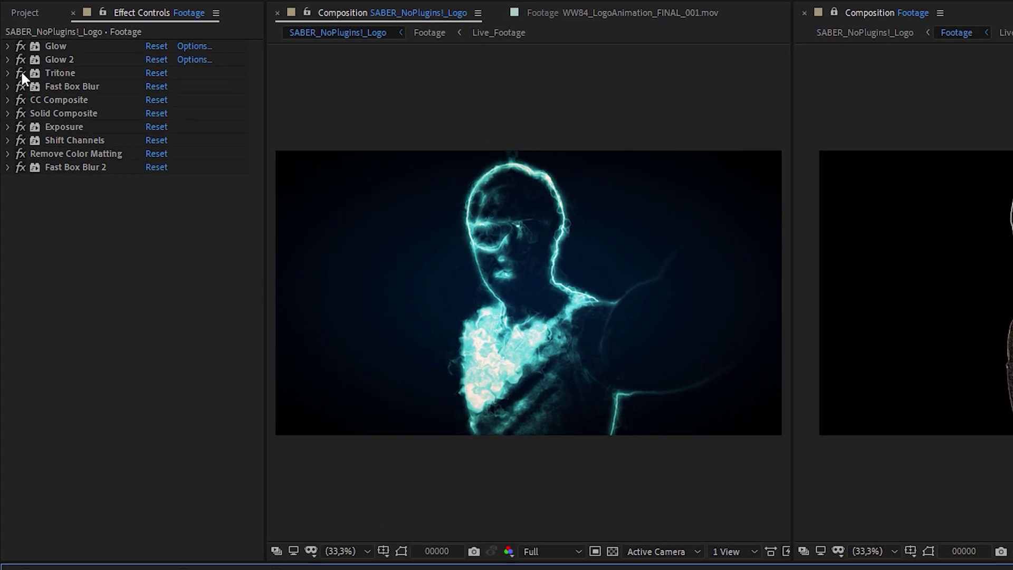
pyautogui.click(20, 73)
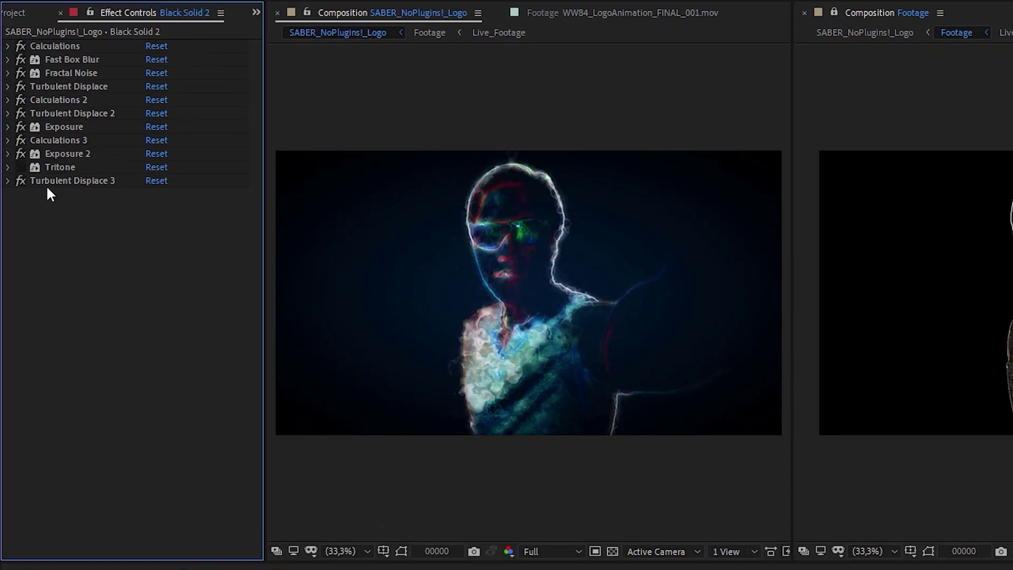